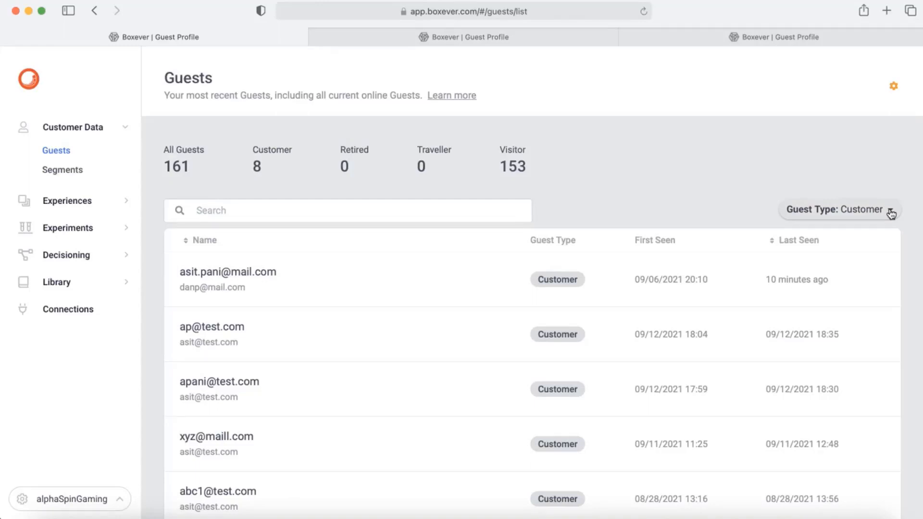
Step: Filter the Guests list by Guest Type so only Customer guests are shown
left_click(892, 213)
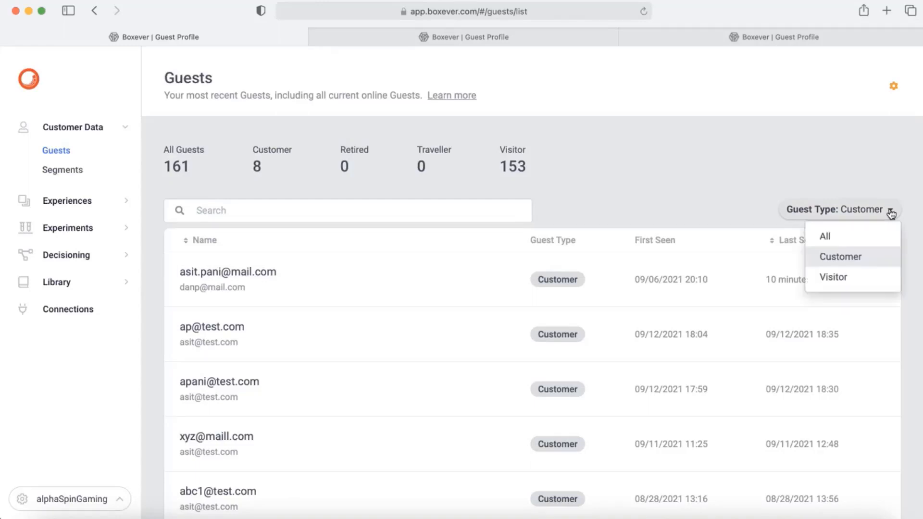
Step: Open the list of web experiences under Experiences > Web
left_click(126, 201)
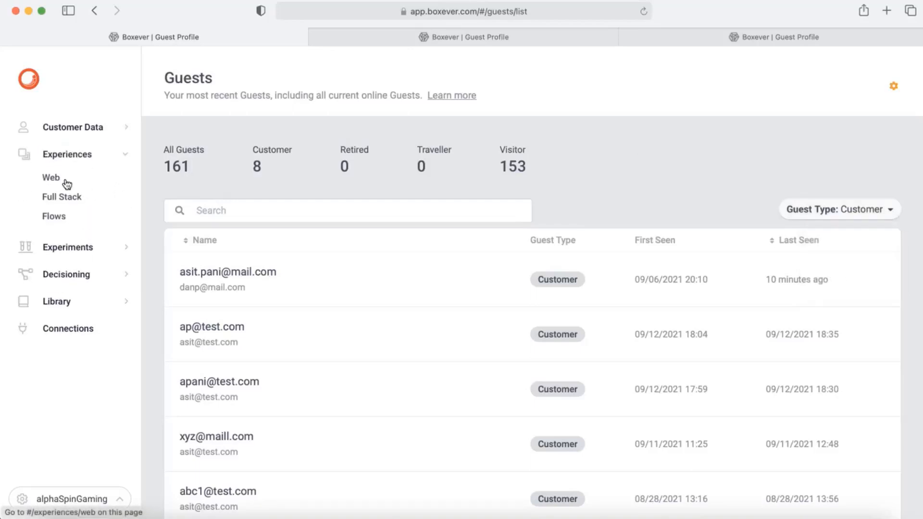
left_click(66, 184)
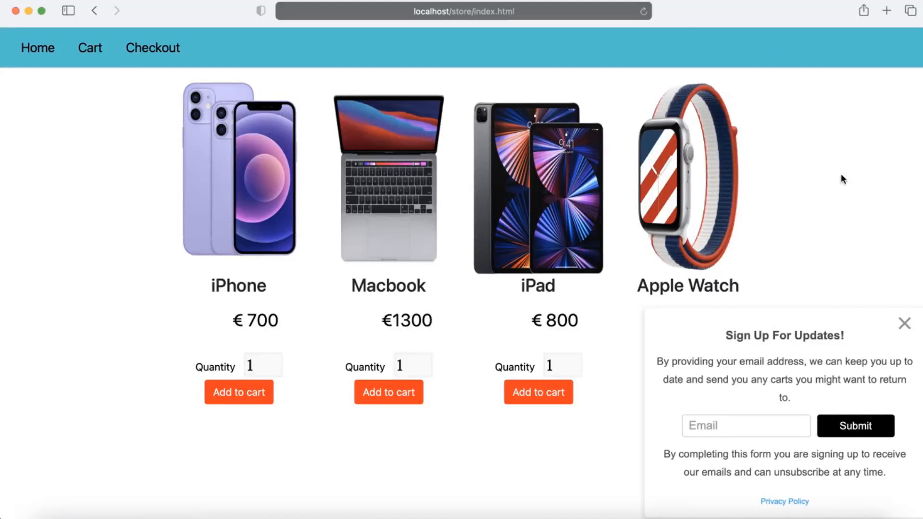
Step: Reload the store, submit a test e-mail in the Sign Up For Updates popup, and dismiss the thank-you
key("super+r")
left_click(712, 428)
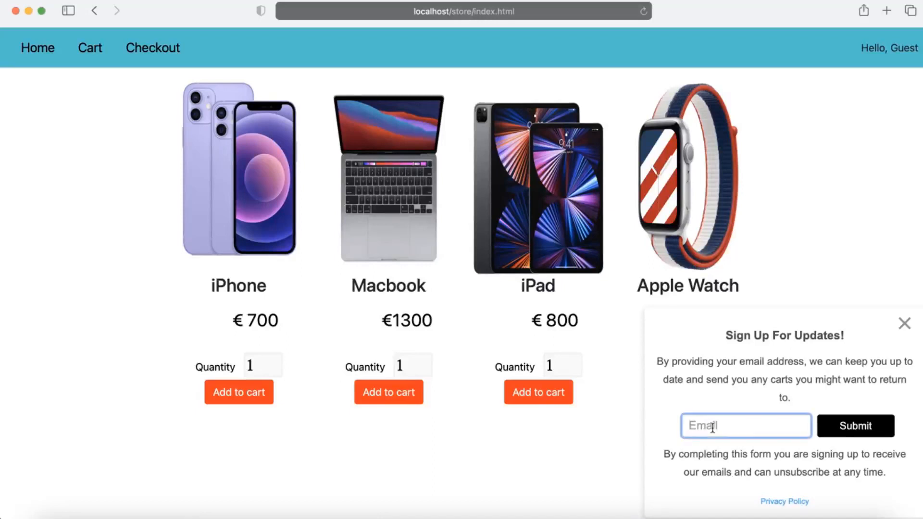
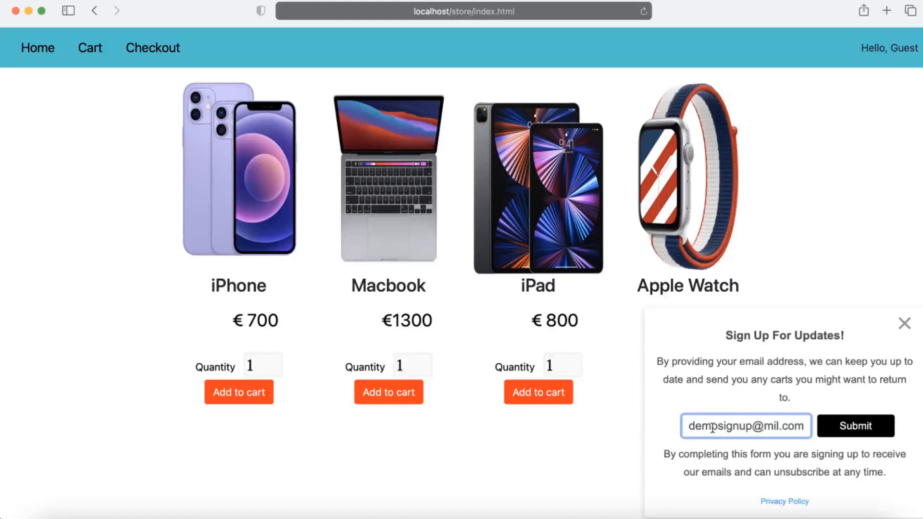
left_click(869, 429)
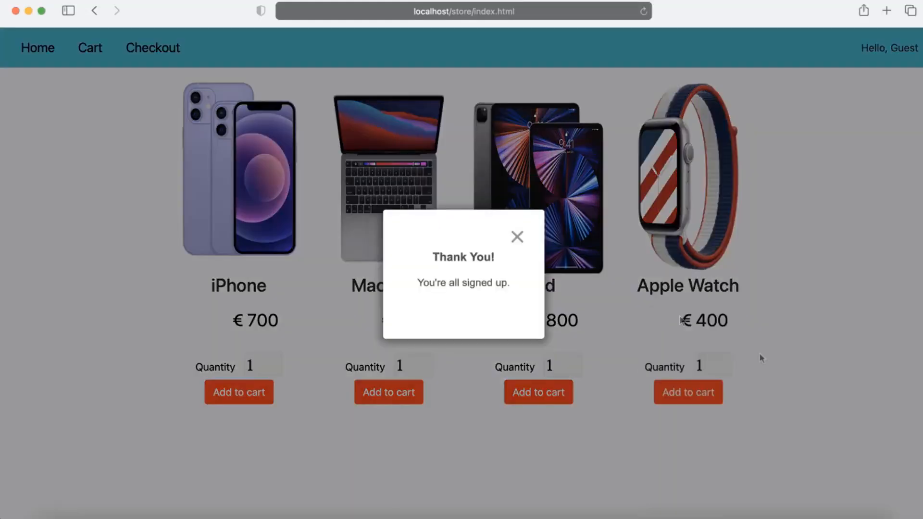
left_click(517, 237)
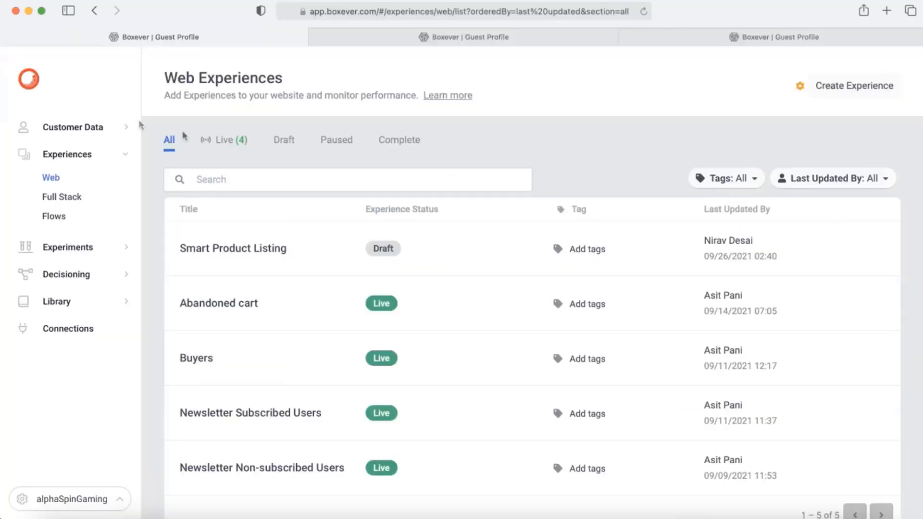
Step: Show guests of All types in the Guests list and open the newest visitor's profile
left_click(112, 135)
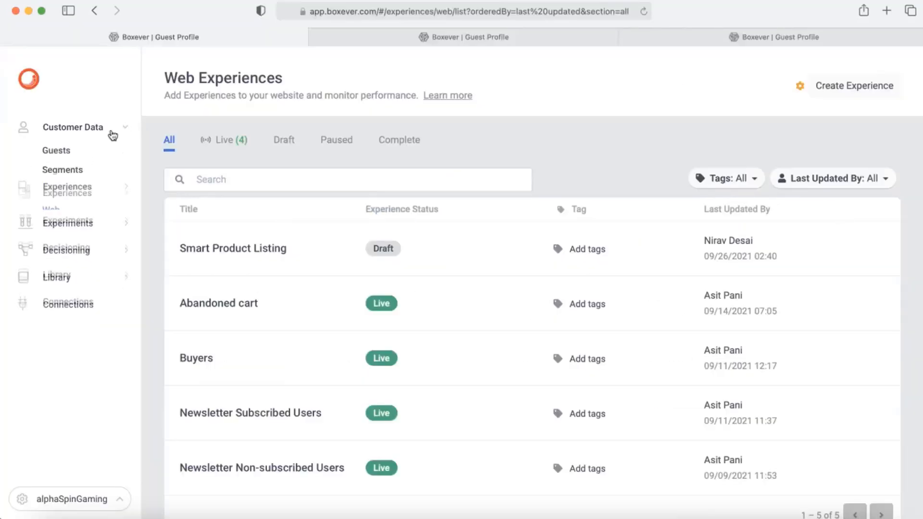
left_click(67, 153)
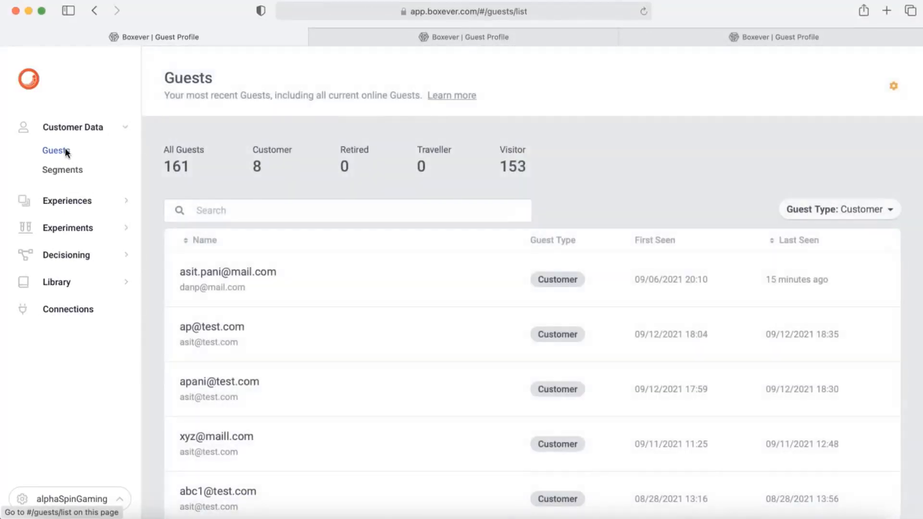
left_click(884, 210)
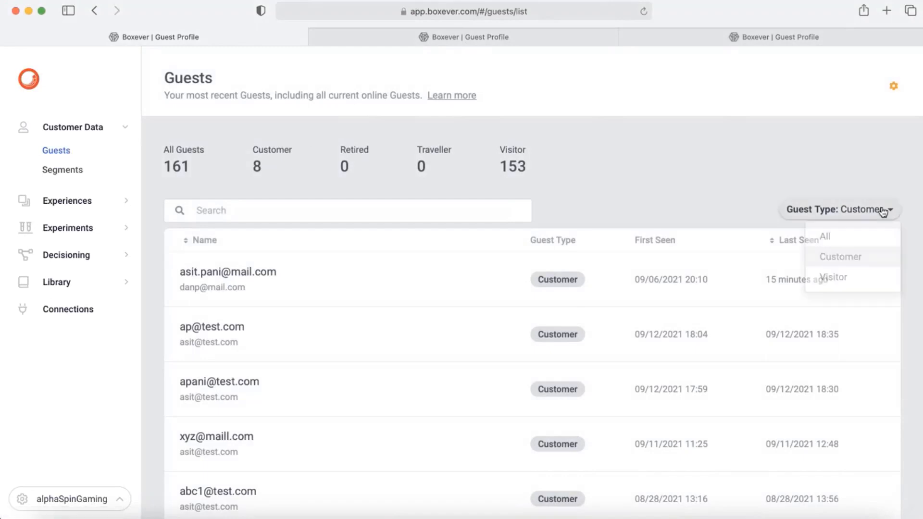
left_click(832, 239)
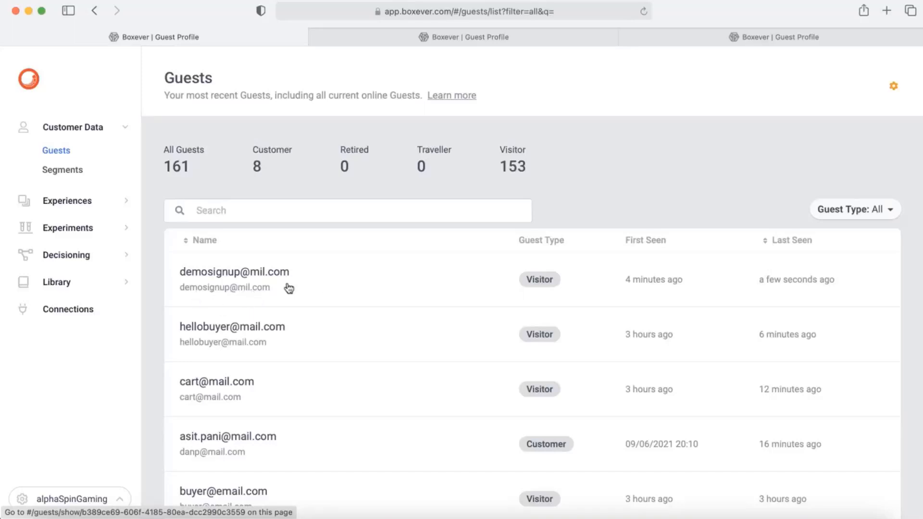
left_click(235, 287)
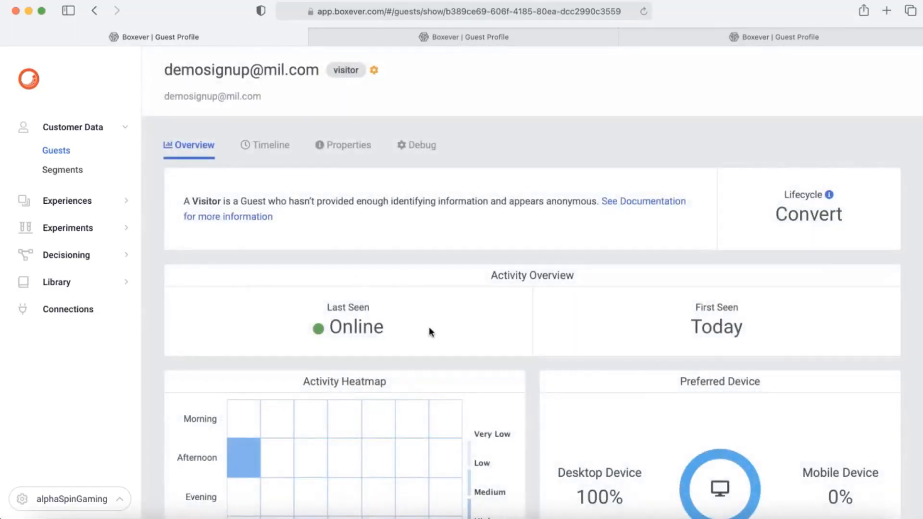
Step: Check the guest's Timeline session events, including the newsletter identity event, then close them
scroll(519, 320, "down", 1)
scroll(517, 320, "up", 1)
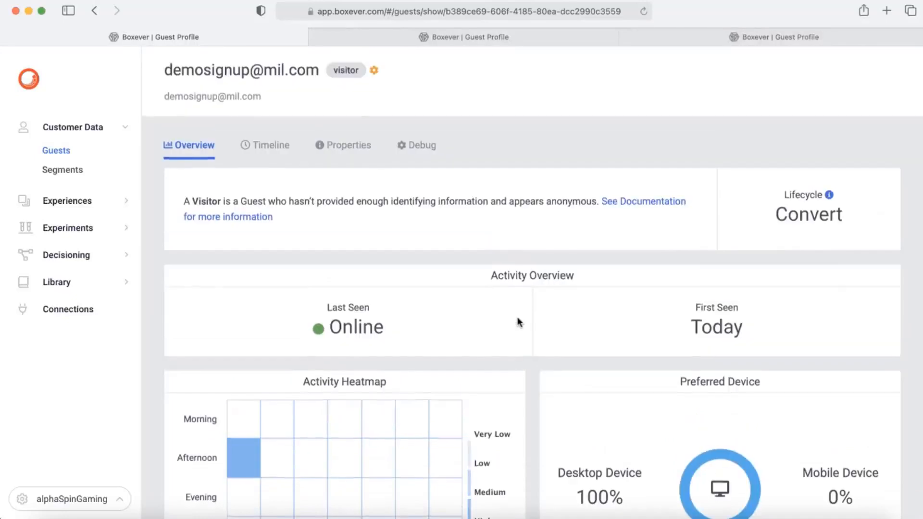
left_click(275, 157)
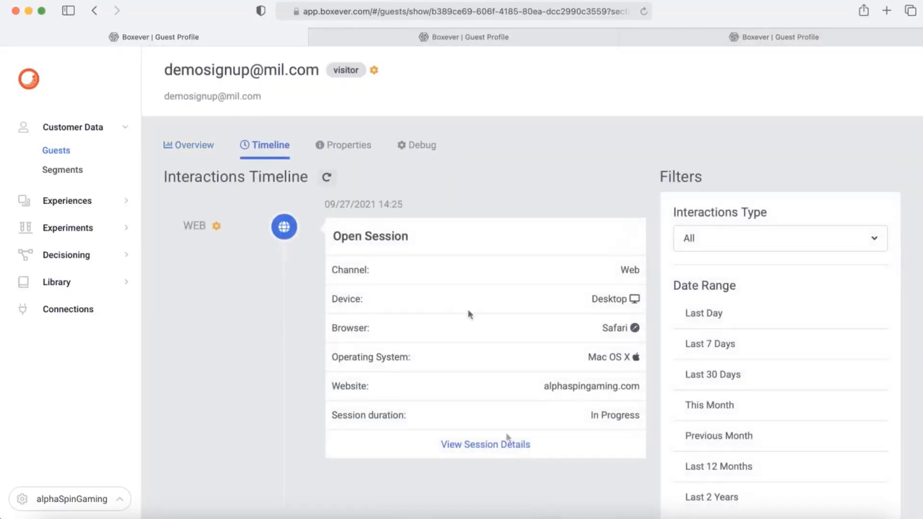
left_click(473, 451)
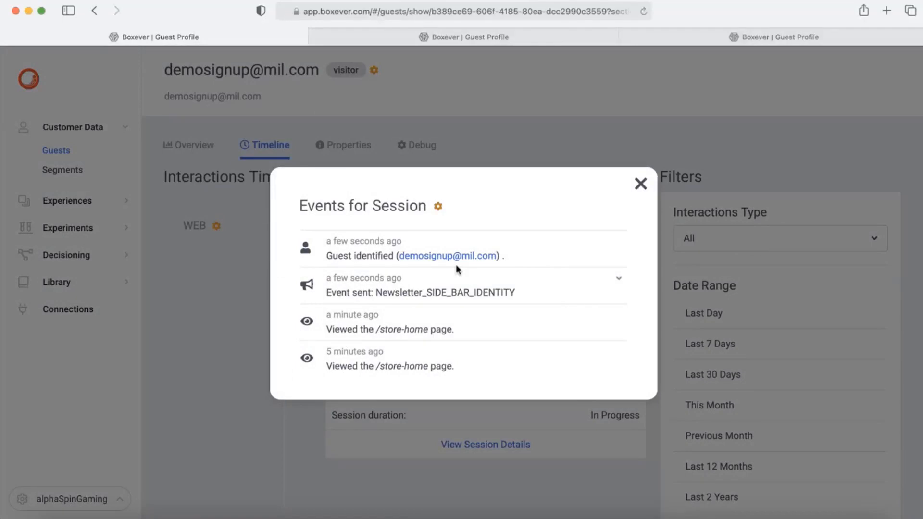
left_click(641, 189)
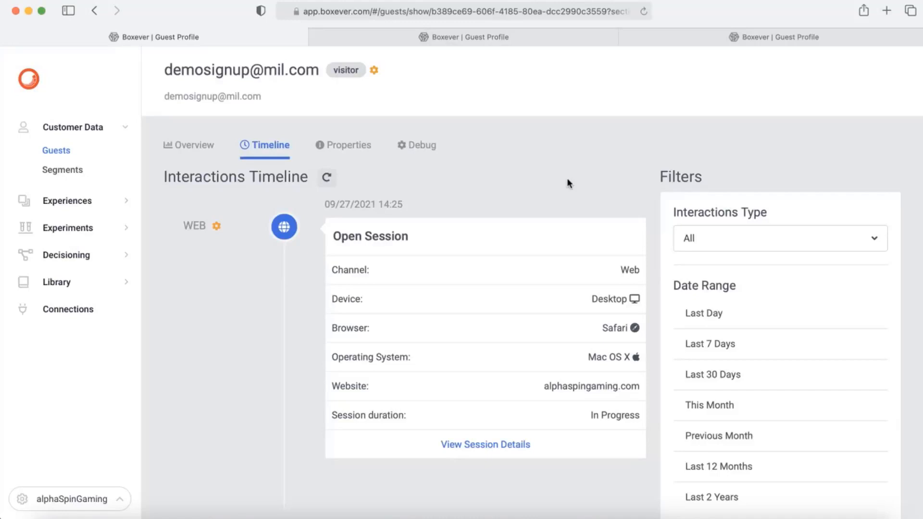
key("super+grave")
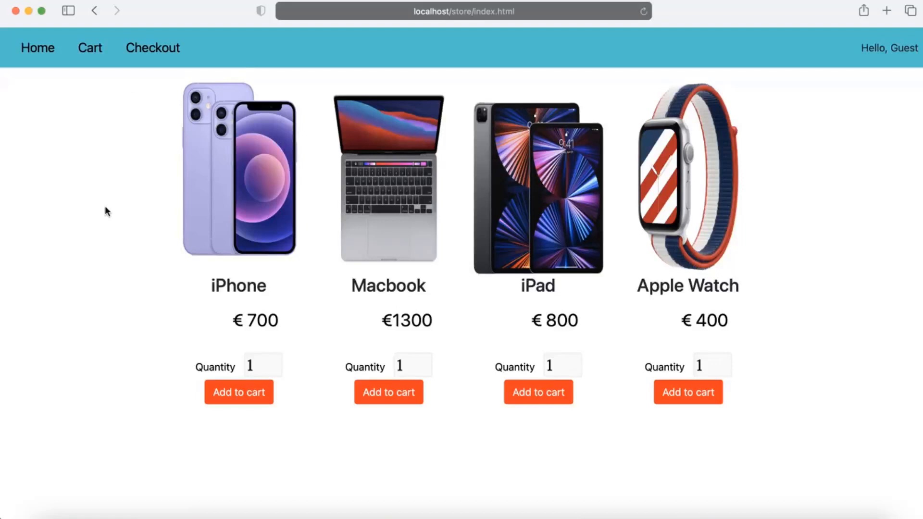
Step: Reload the store as the signed-up visitor and decline the Invite a friend offer with No Thanks
key("super+r")
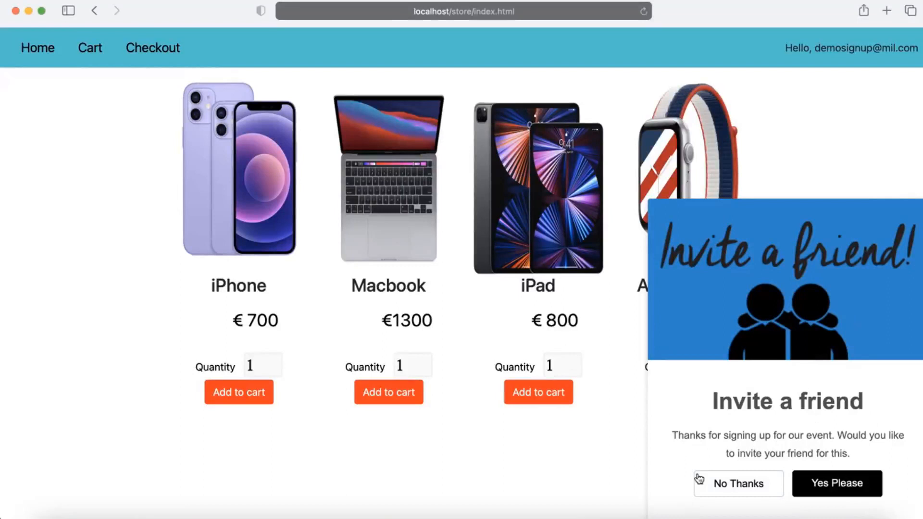
left_click(747, 489)
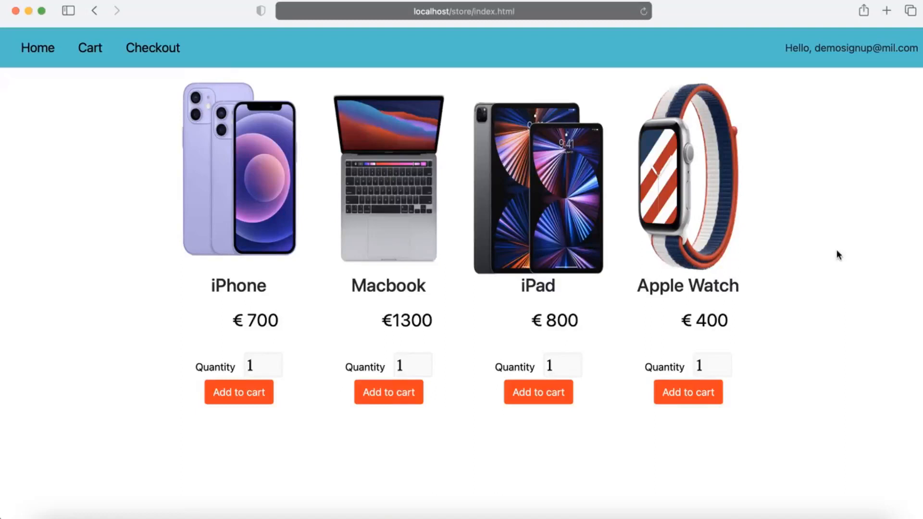
key("super+Tab")
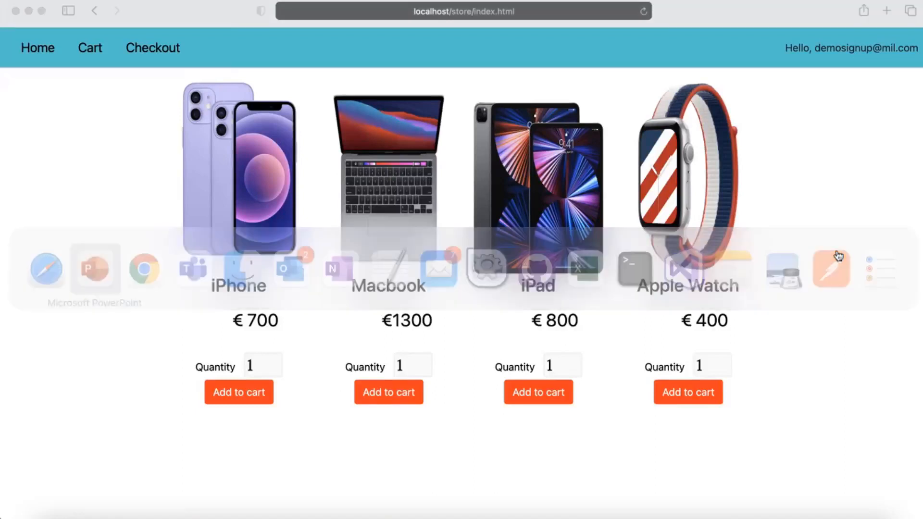
Step: Open the Newsletter Non-subscribed Users web experience in Boxever
key("super+Tab")
key("super+grave")
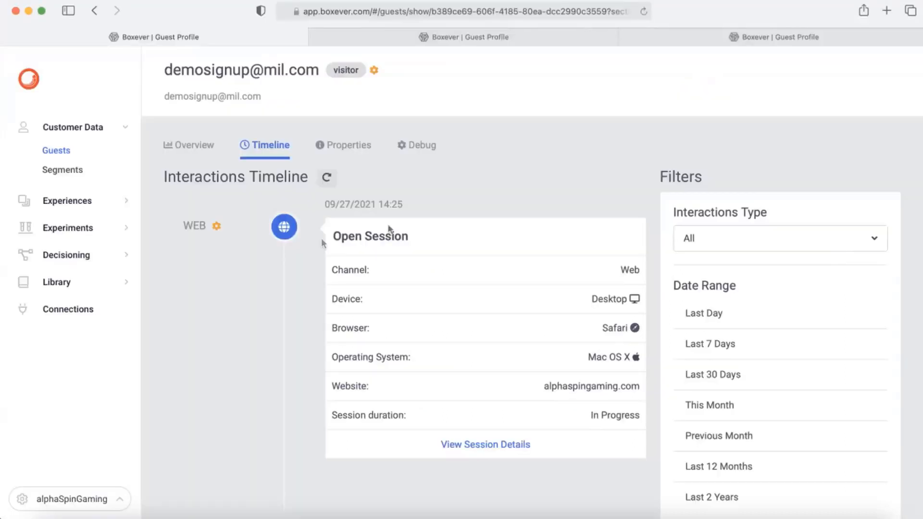
left_click(117, 208)
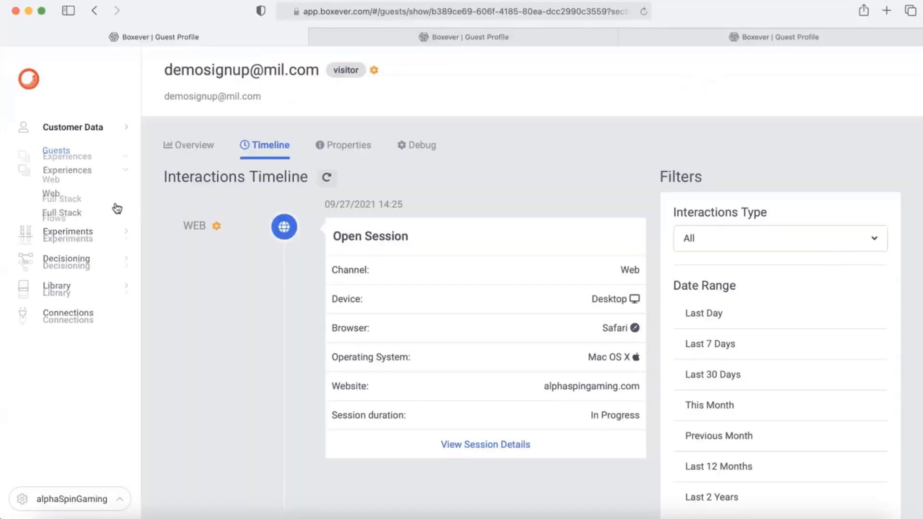
left_click(55, 180)
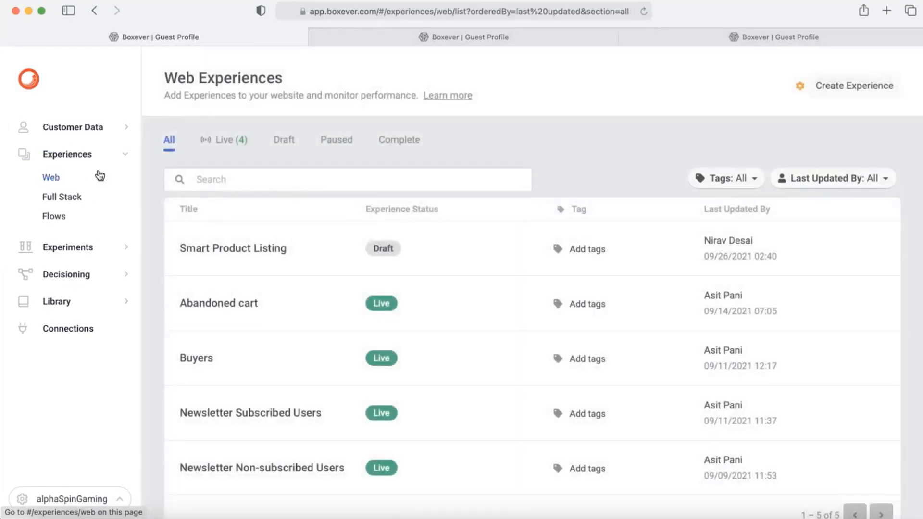
scroll(280, 361, "down", 2)
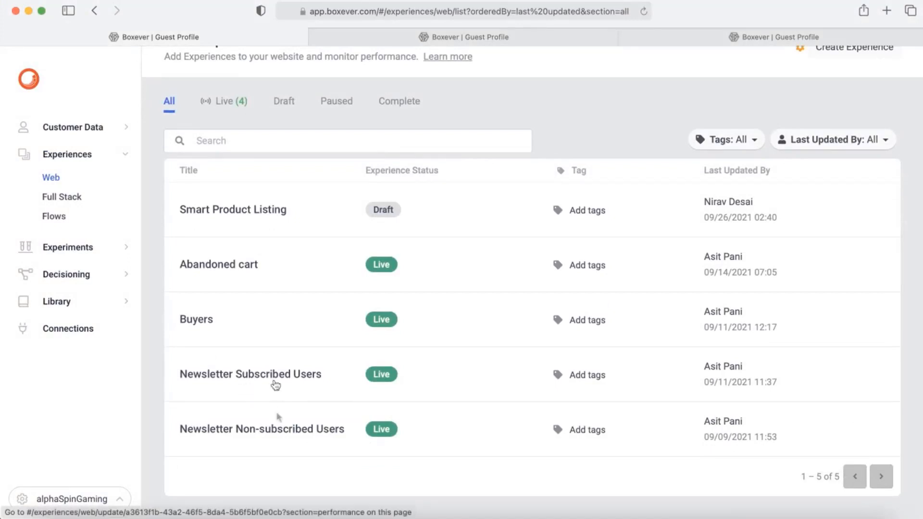
left_click(290, 435)
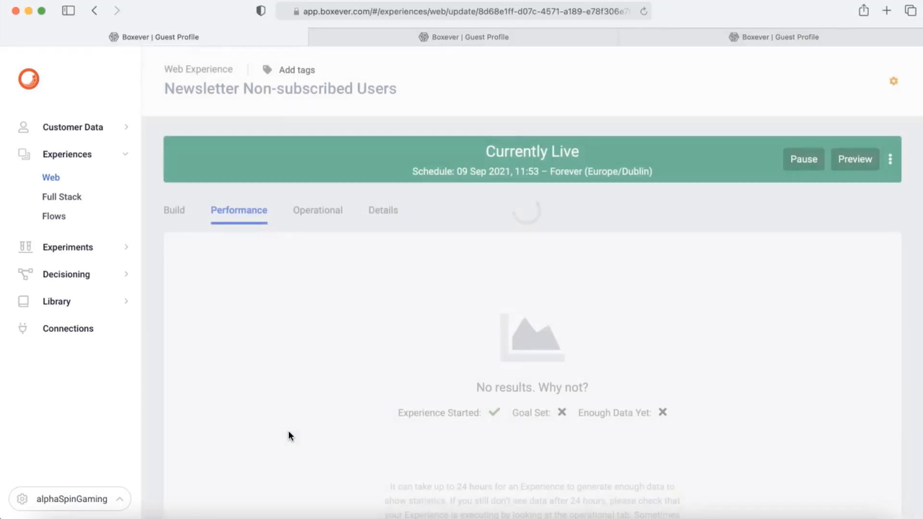
Step: Review the Variant 1 - Email Capture Corner template code, then close the editor
left_click(174, 214)
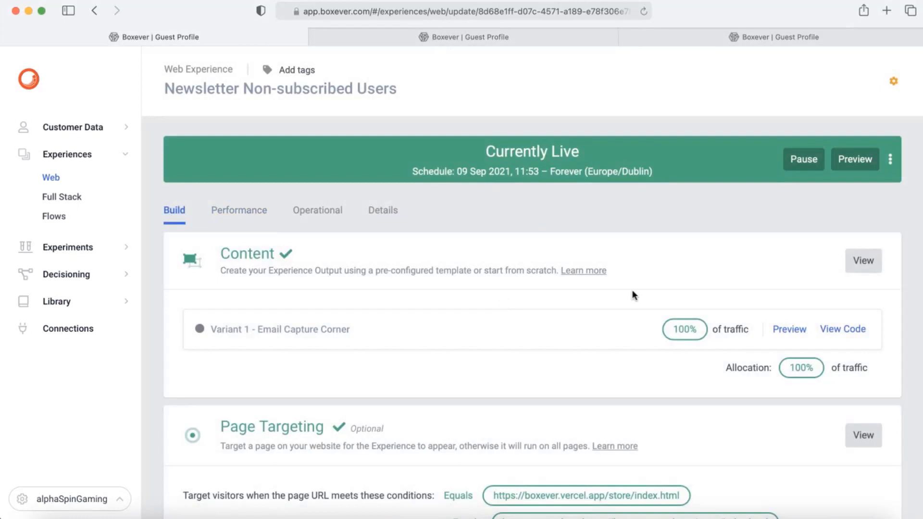
scroll(633, 295, "down", 2)
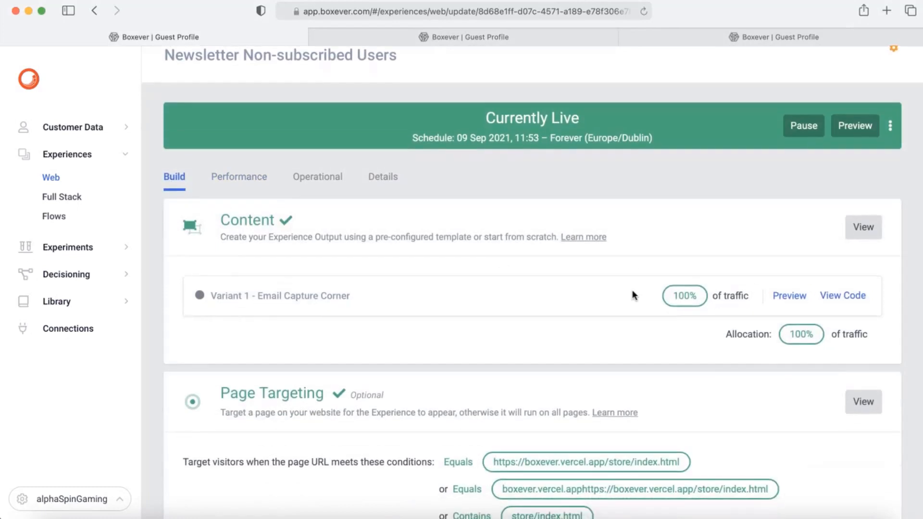
left_click(856, 299)
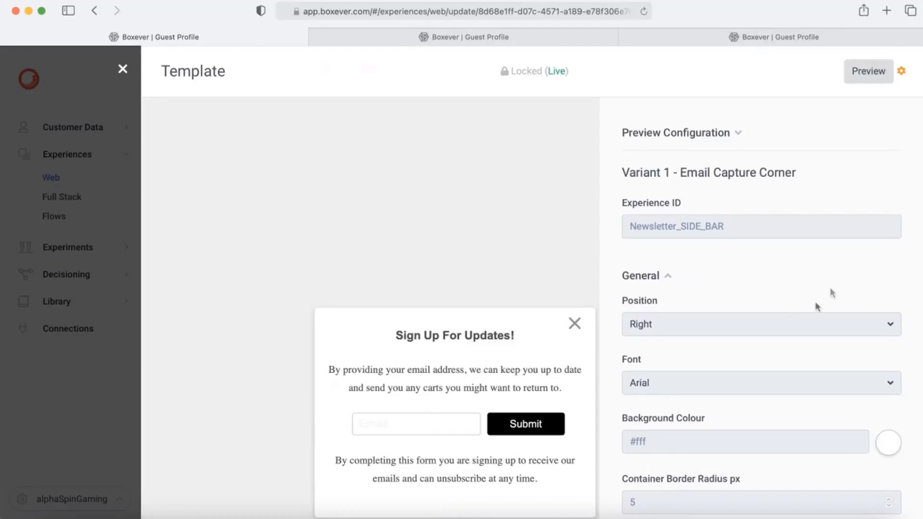
left_click(122, 69)
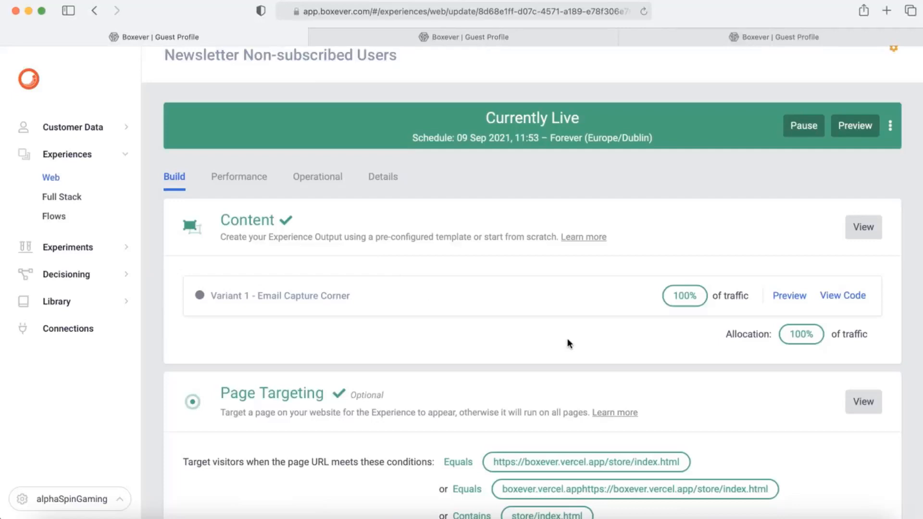
scroll(568, 338, "down", 3)
Step: Scroll down to review the store/index.html page targeting conditions and the Real Time Users audience
scroll(271, 412, "down", 1)
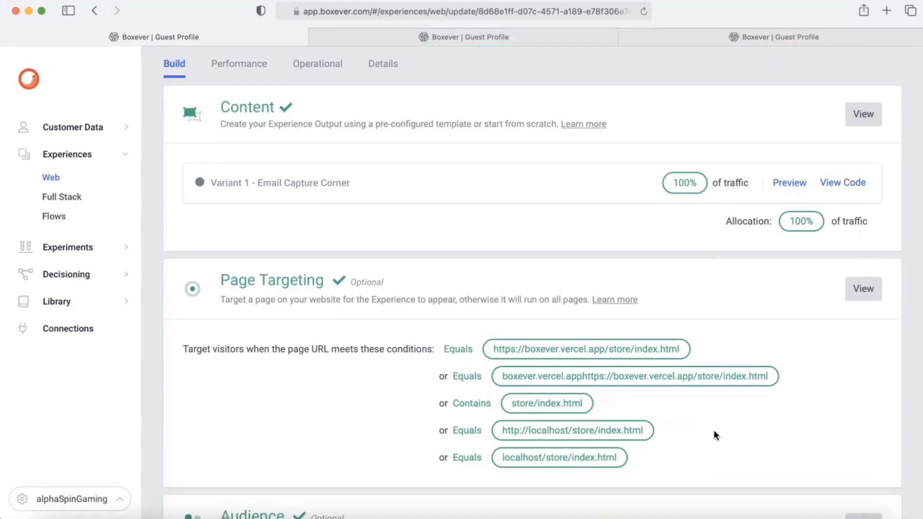
scroll(299, 393, "down", 1)
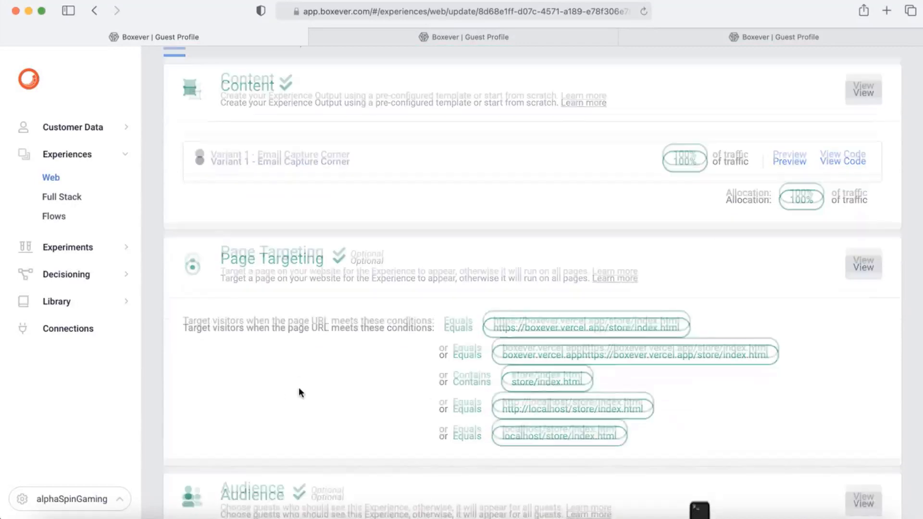
scroll(300, 393, "down", 1)
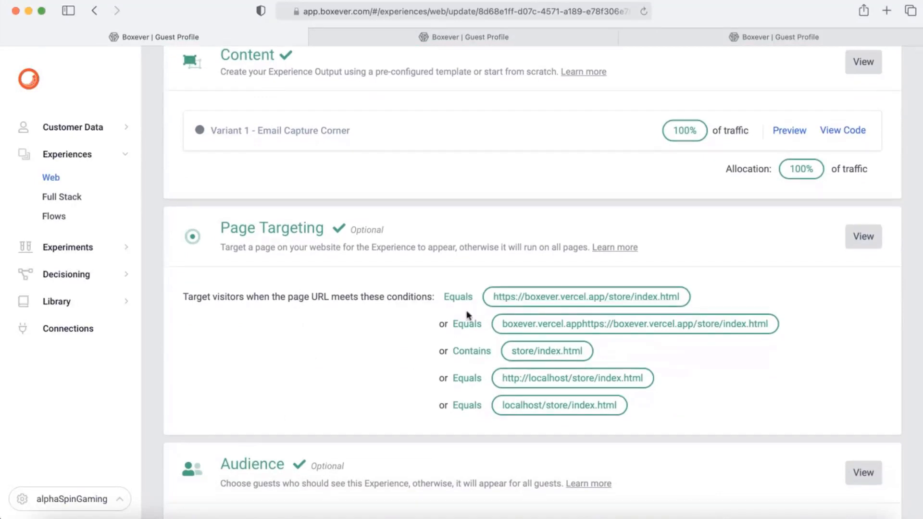
scroll(434, 362, "down", 3)
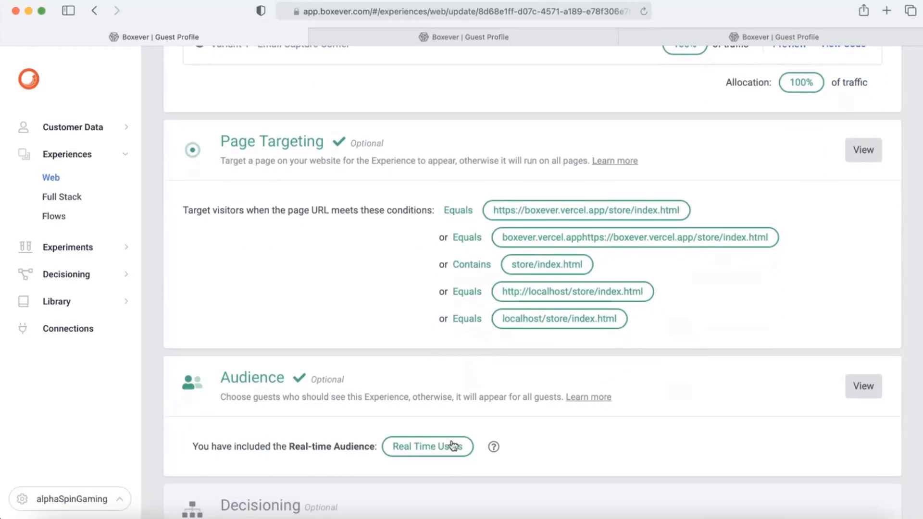
scroll(644, 414, "down", 1)
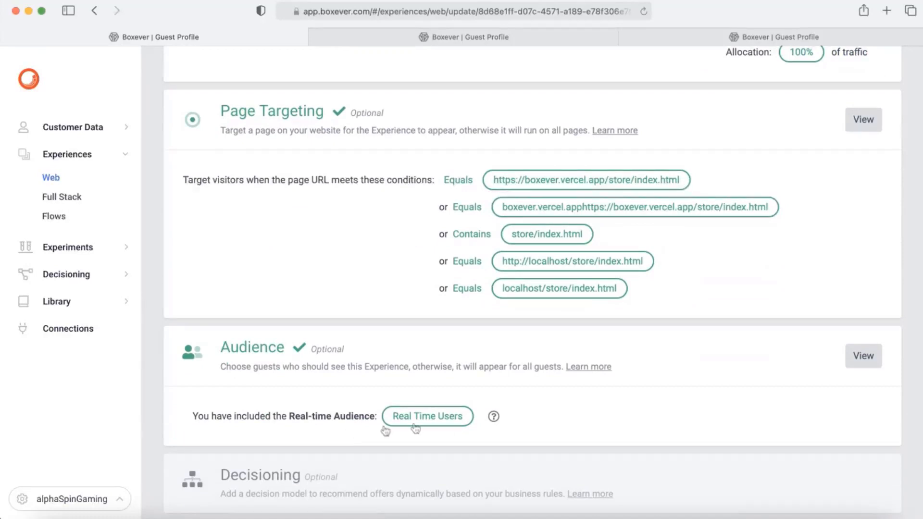
left_click(448, 423)
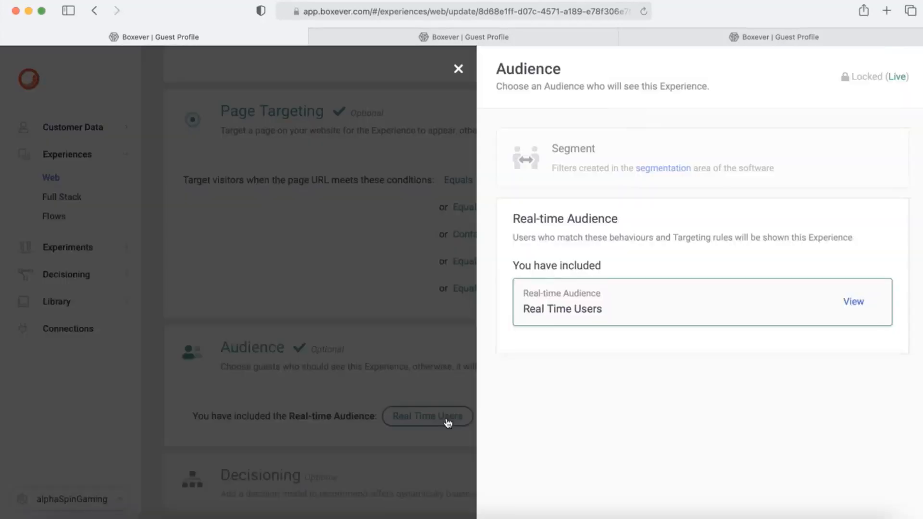
left_click(855, 302)
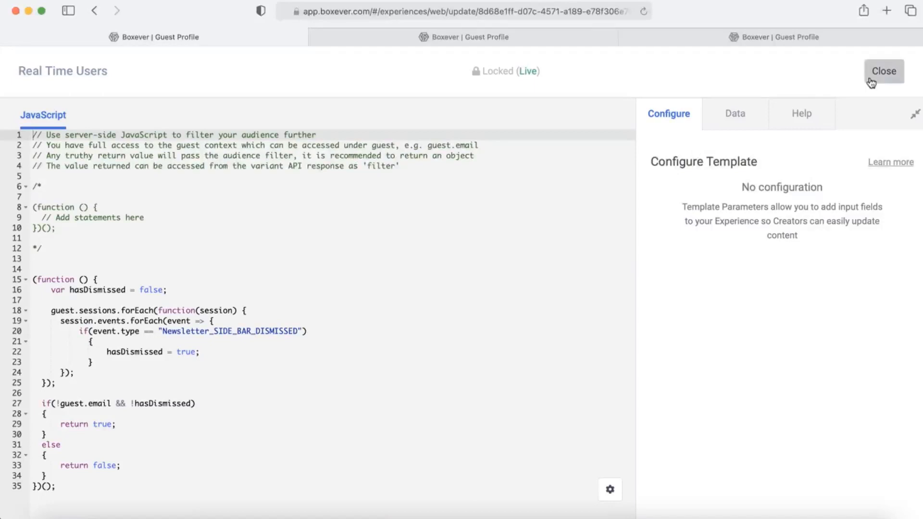
left_click(894, 73)
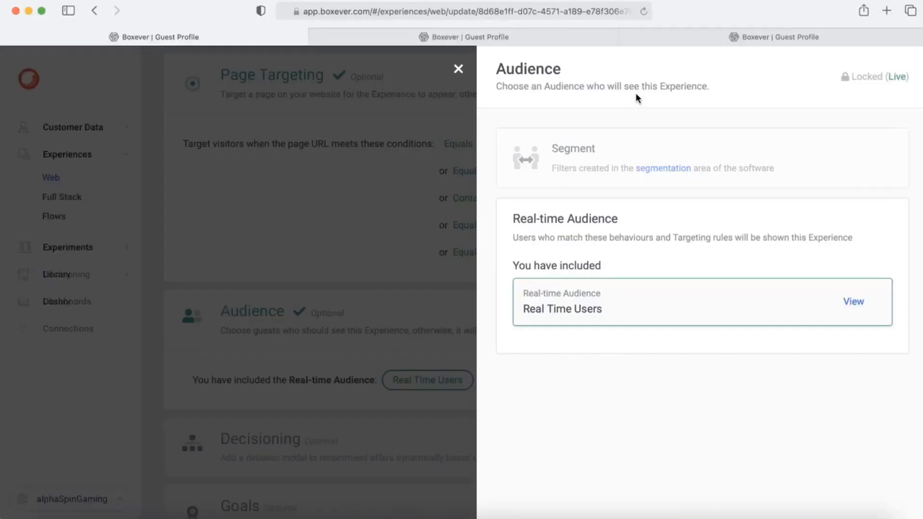
left_click(459, 70)
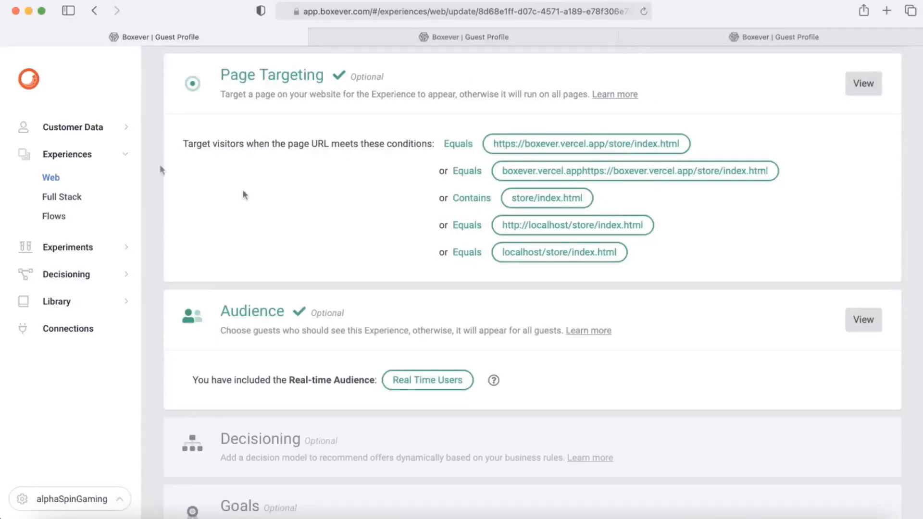
left_click(123, 136)
Step: Add a Macbook (€1300) to the cart and proceed to checkout
left_click(57, 153)
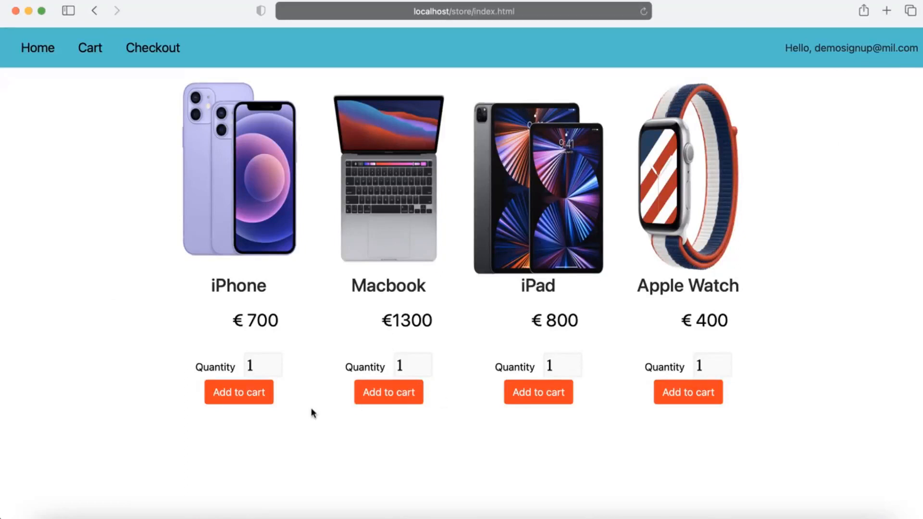
left_click(398, 395)
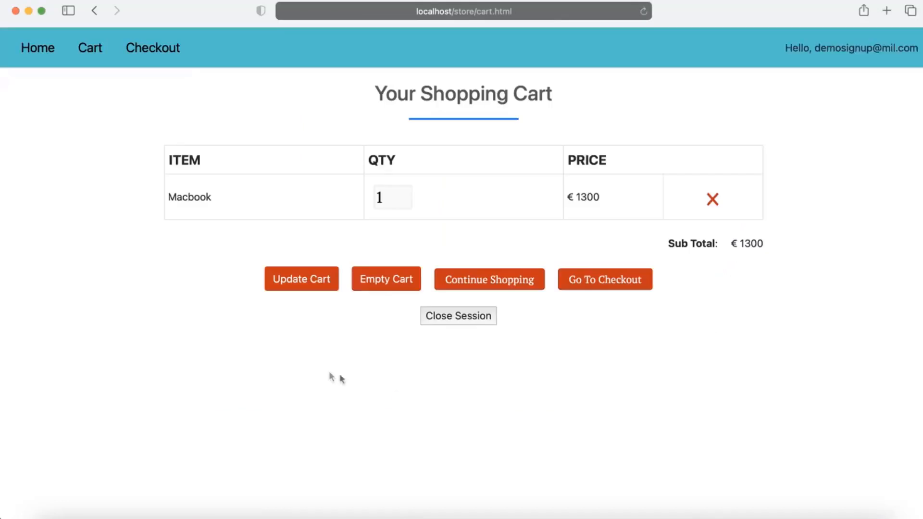
left_click(616, 285)
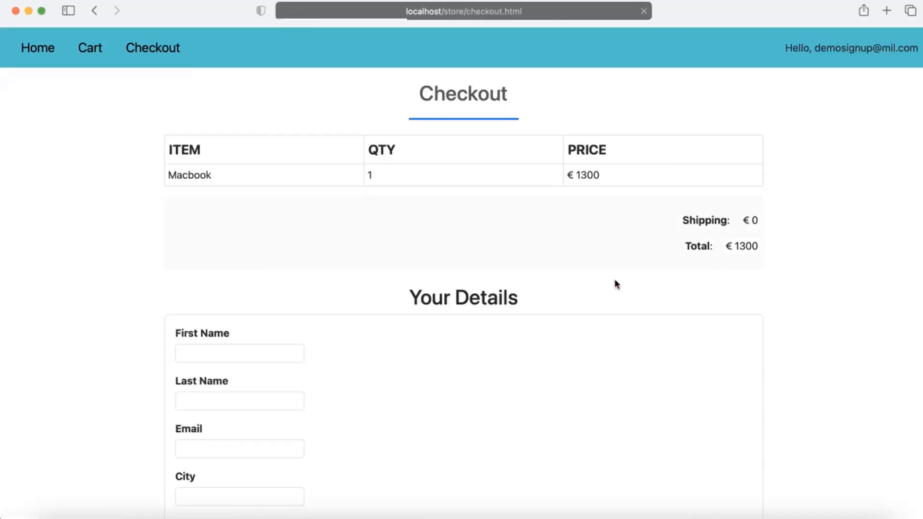
Step: Enter the shopper's name and e-mail address in the checkout form
left_click(221, 352)
type("demo user")
key("Tab")
type("demo user")
key("Tab")
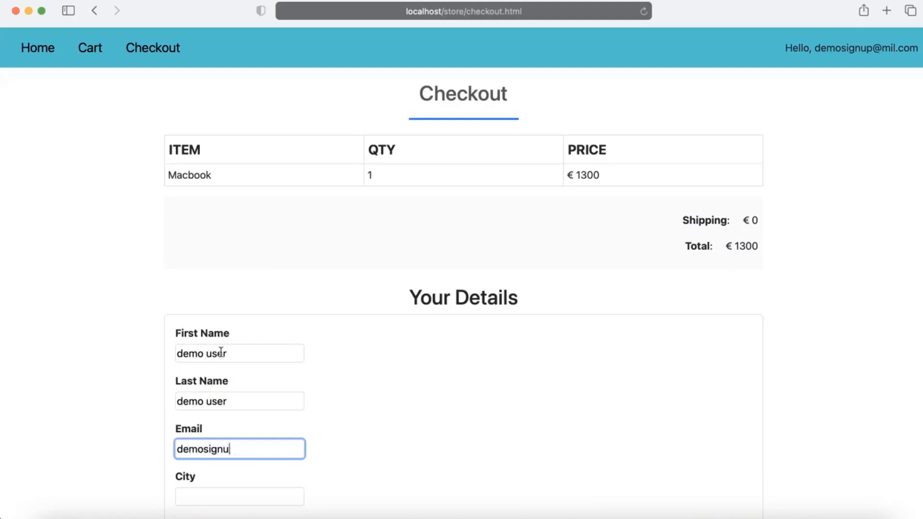
Step: Enter the shopper's city, street and postal code, then confirm the order
key("Tab")
type("London")
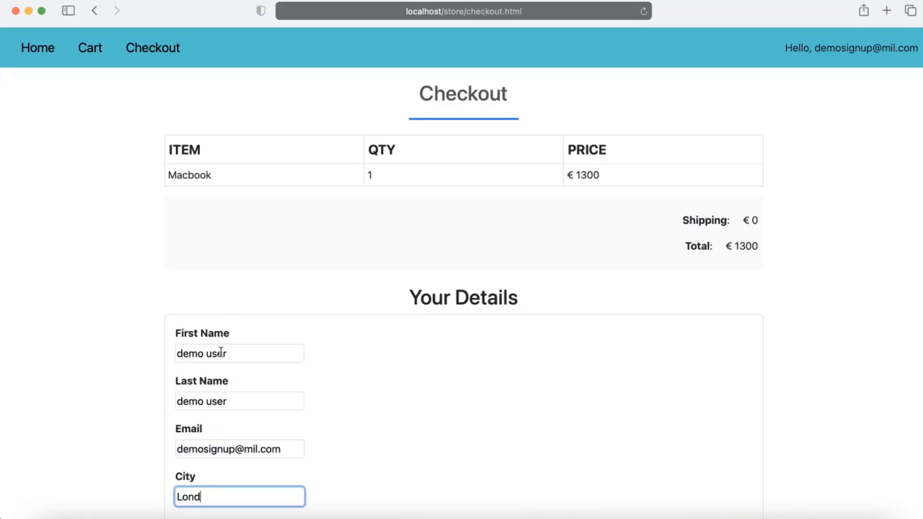
key("Tab")
type("George st")
key("Tab")
type("654 DFC")
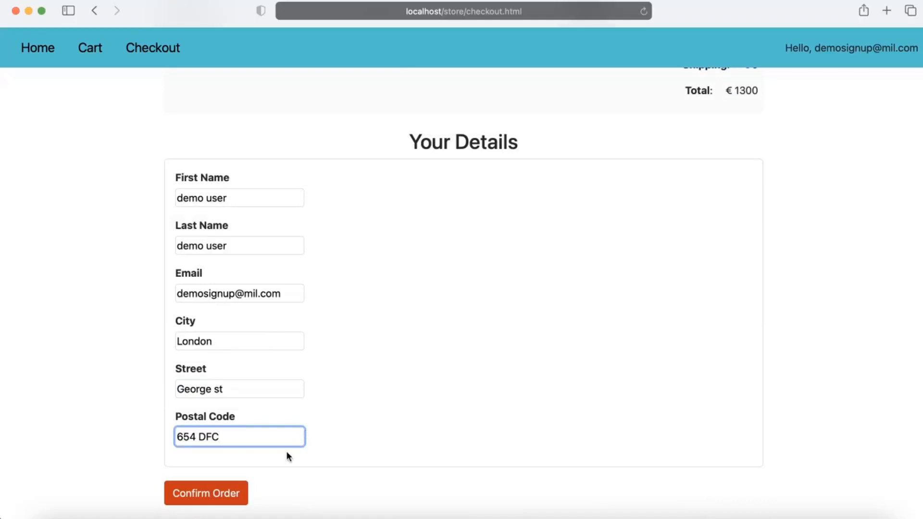
left_click(196, 495)
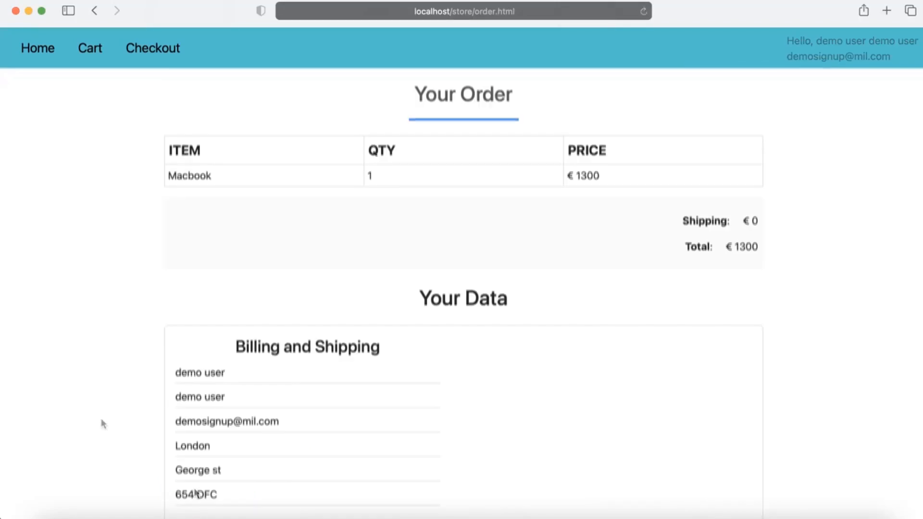
Step: Place the Macbook order from the order summary and return to the Boxever window
scroll(93, 400, "down", 2)
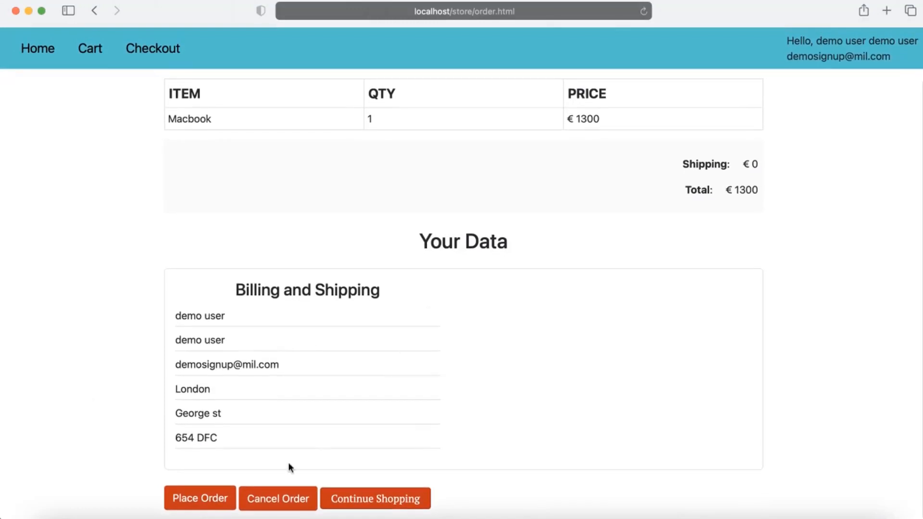
left_click(204, 497)
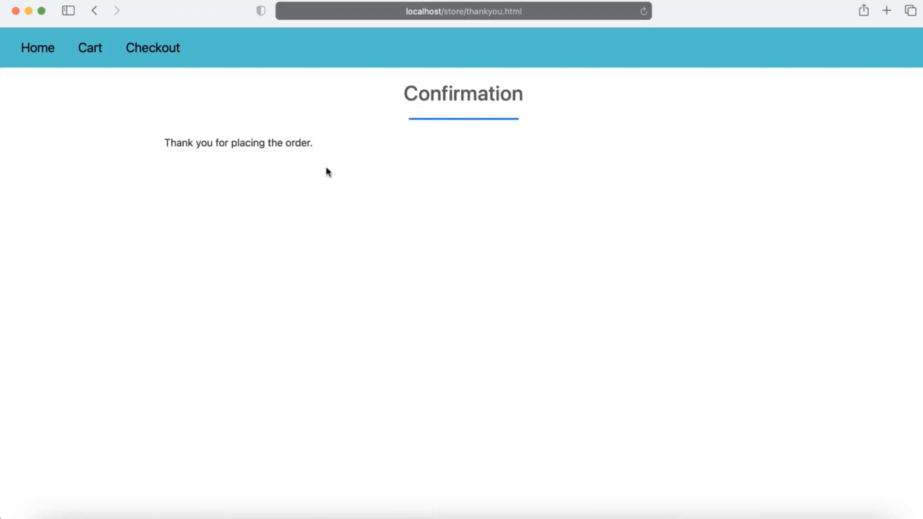
key("super+grave")
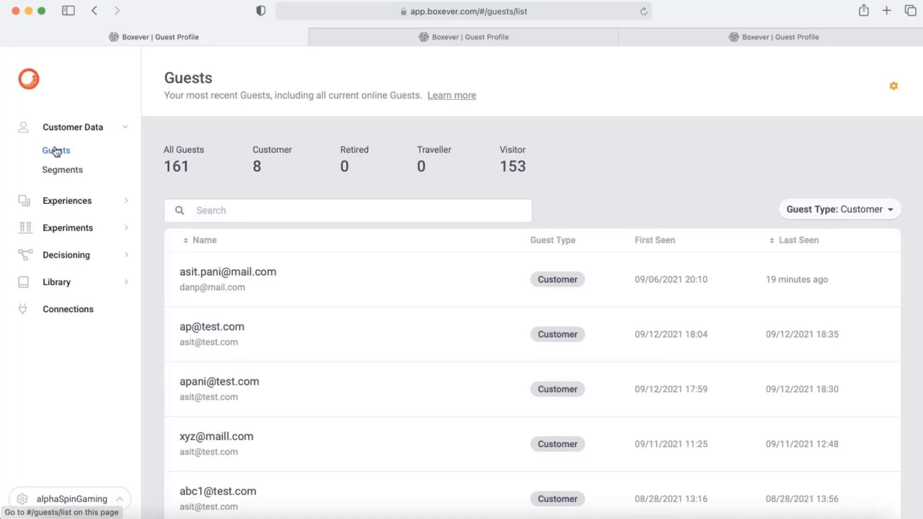
Step: Set the Guest Type filter to All and open the newest guest's profile
left_click(842, 216)
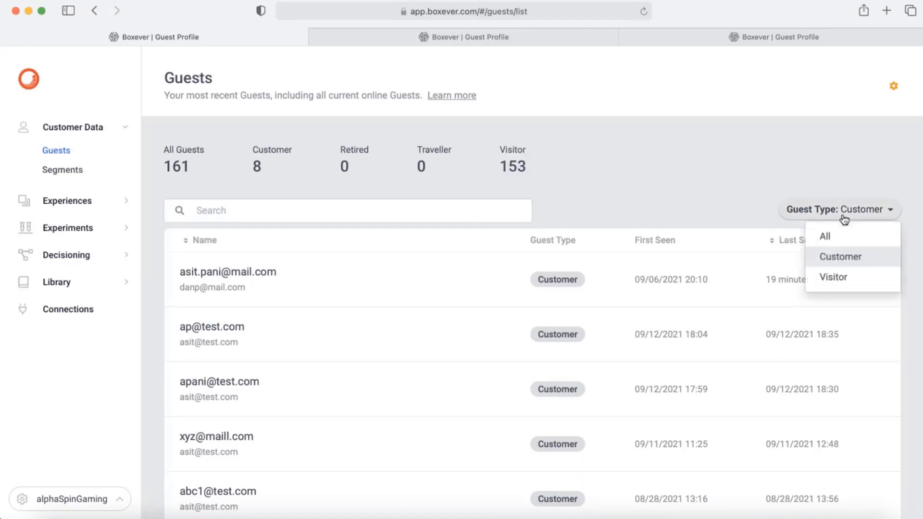
left_click(841, 245)
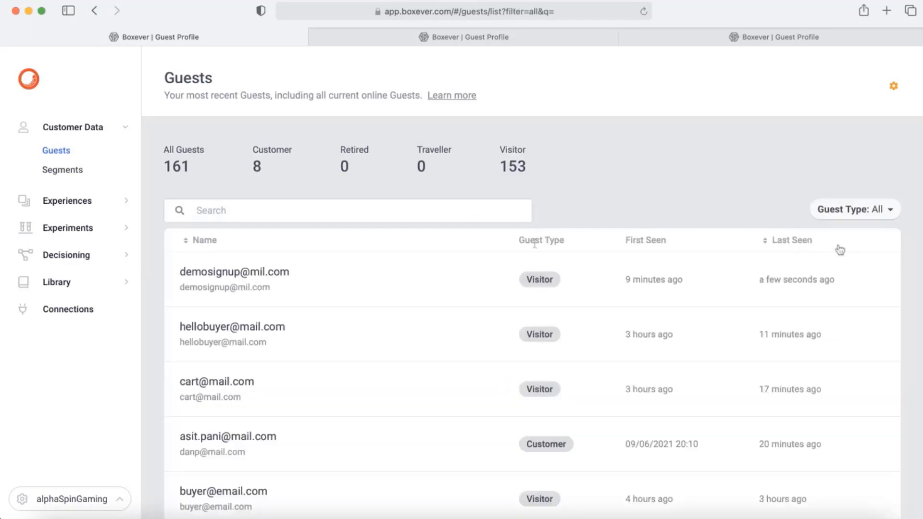
left_click(222, 276)
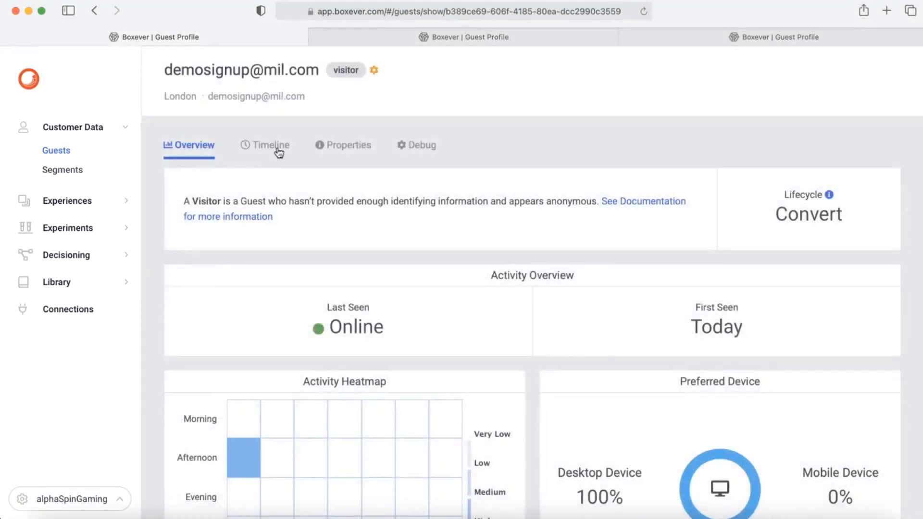
Step: In the guest's timeline, check the session's events for Purchase complete, then close the events list
left_click(277, 147)
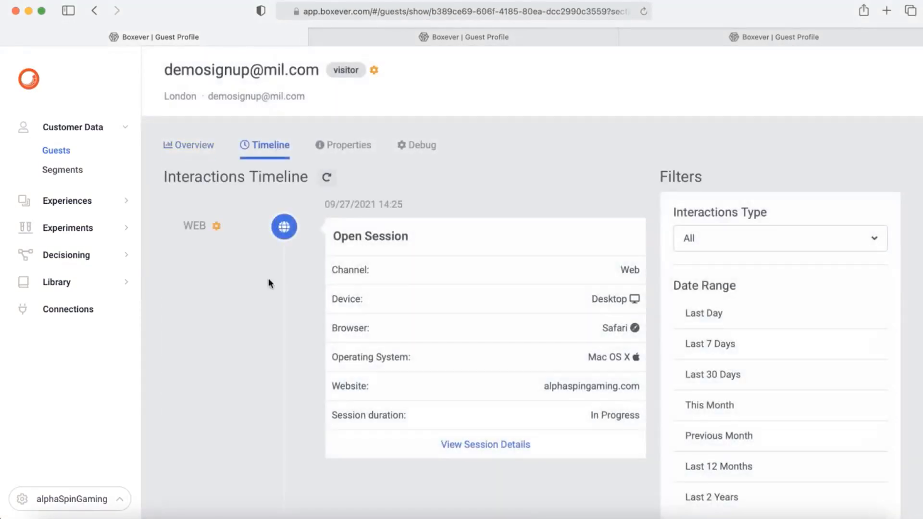
scroll(269, 279, "down", 2)
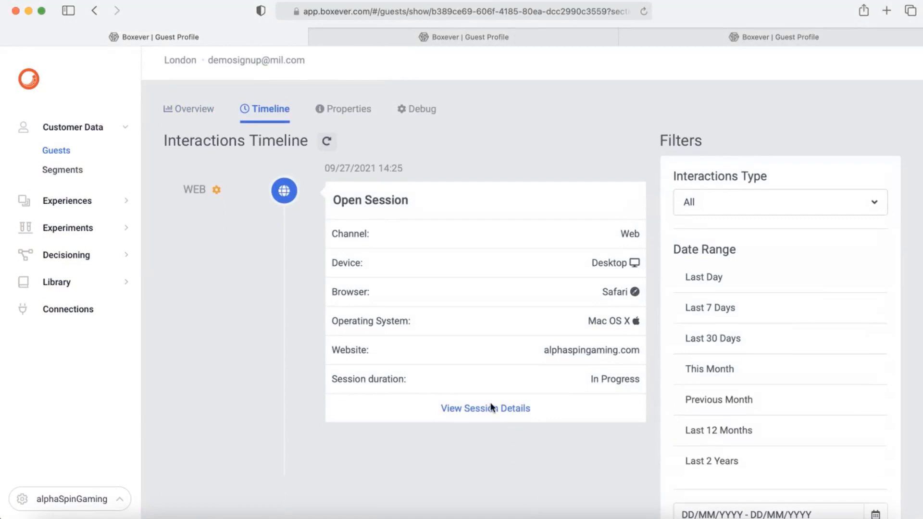
left_click(502, 408)
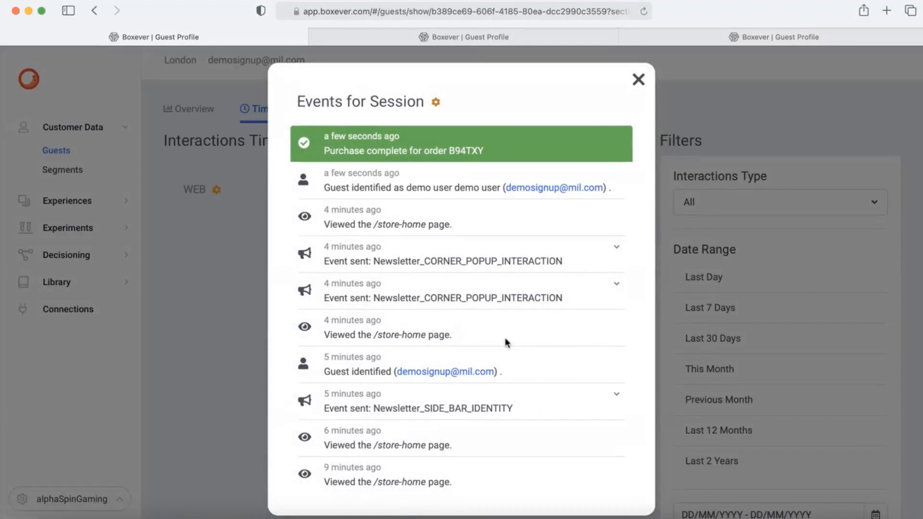
scroll(505, 338, "down", 1)
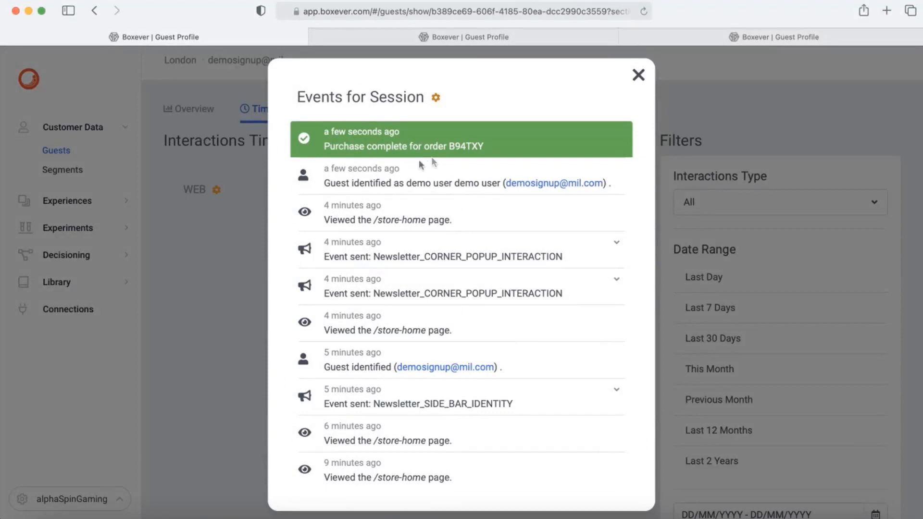
scroll(536, 304, "up", 1)
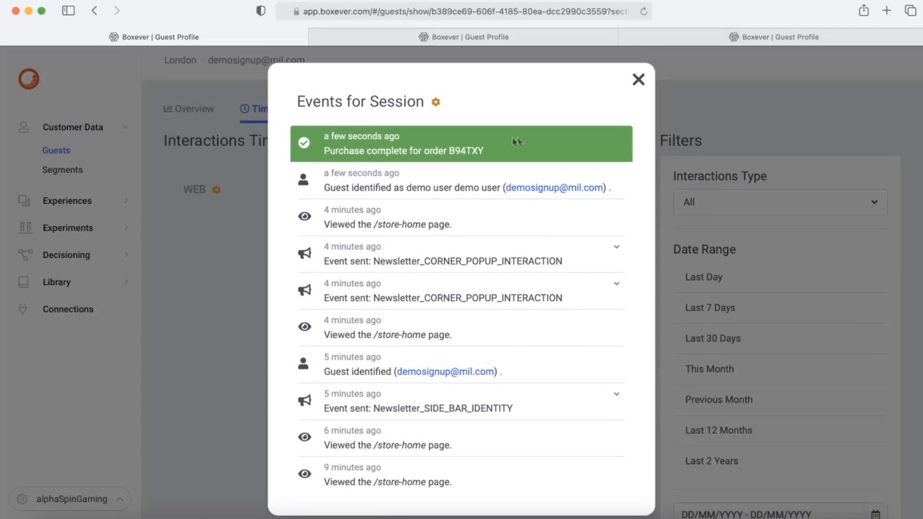
left_click(638, 81)
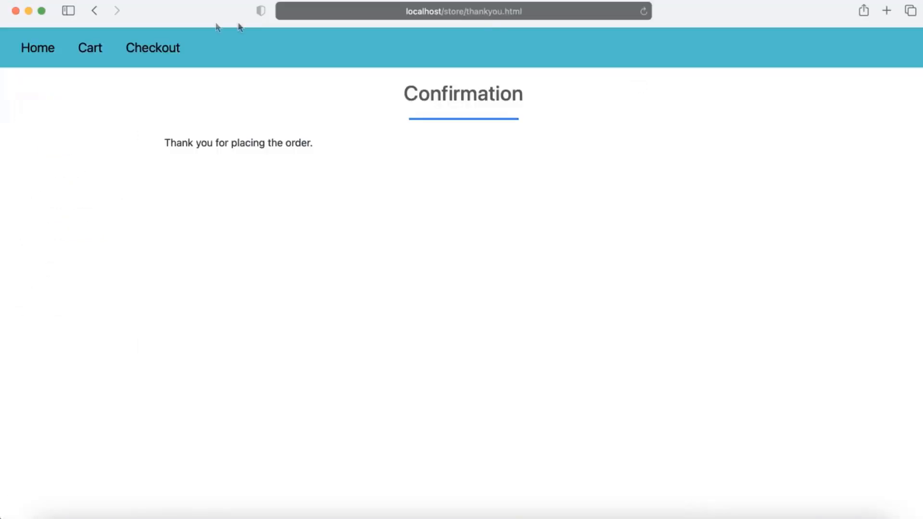
Step: Return the store to its home page, then bring the Chrome store window forward
left_click(41, 52)
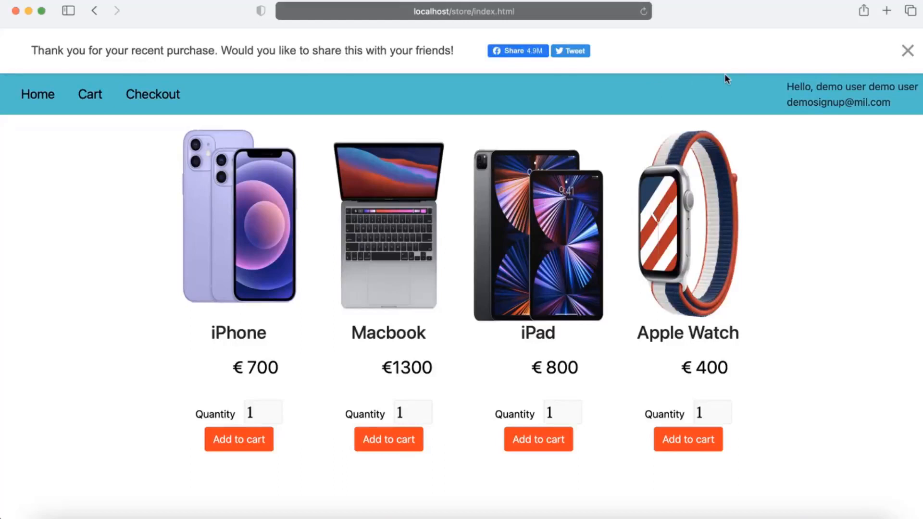
key("super+grave")
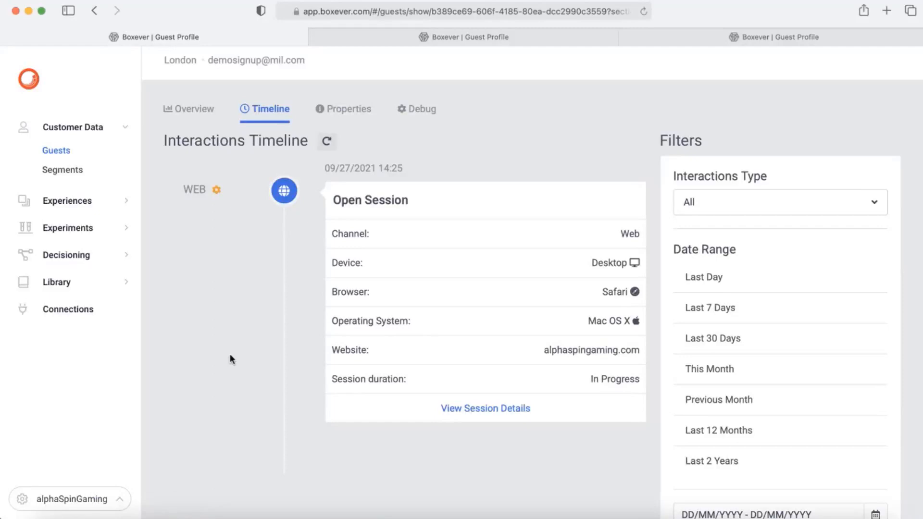
left_click(160, 517)
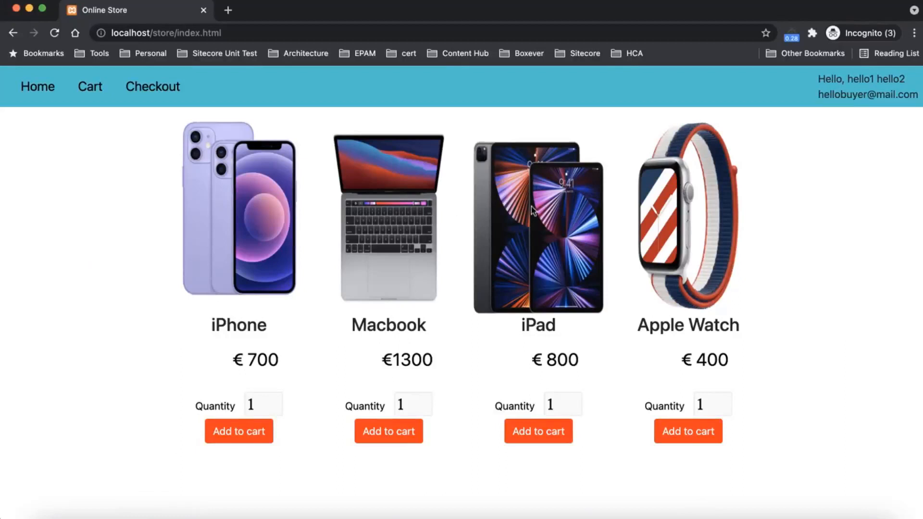
Step: Switch to the Chrome store window showing the 15% off special_15 discount sidebar
right_click(160, 518)
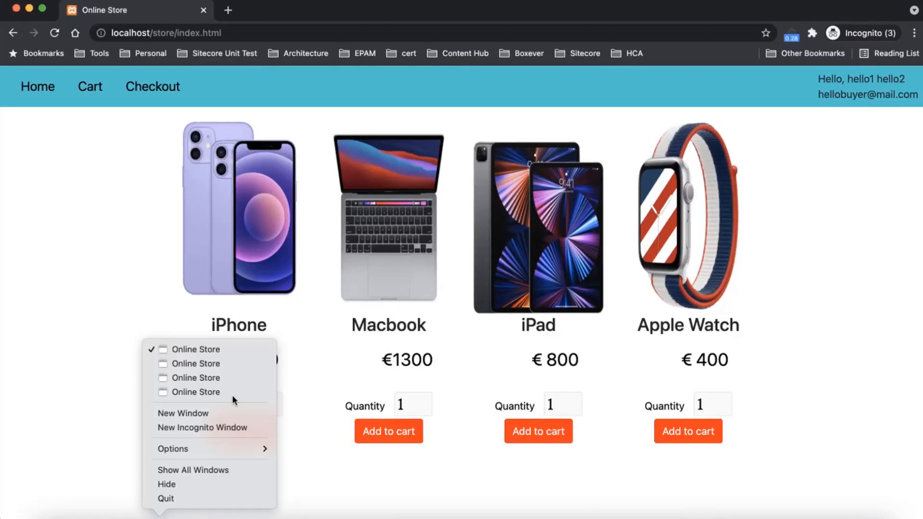
left_click(185, 393)
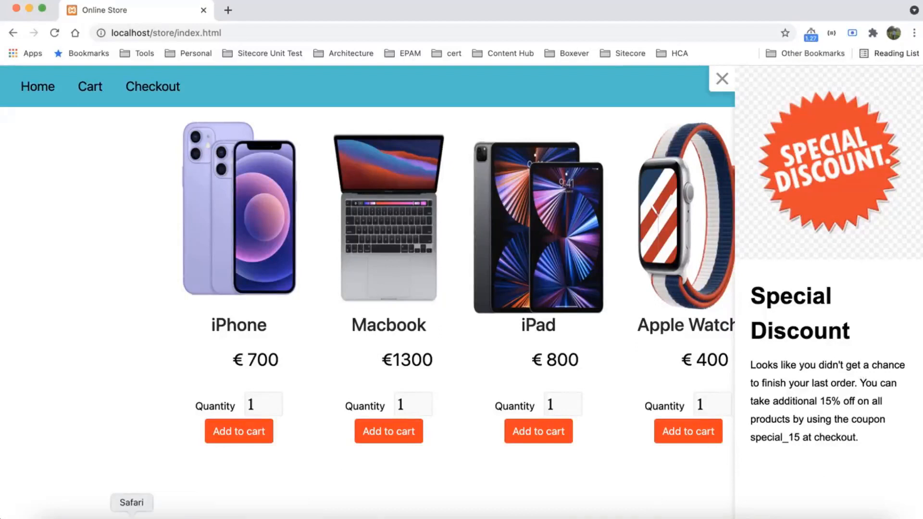
Step: Browse the open guest profile tabs to find the visitor with the 09/27/2021 Abandoned Session
left_click(131, 516)
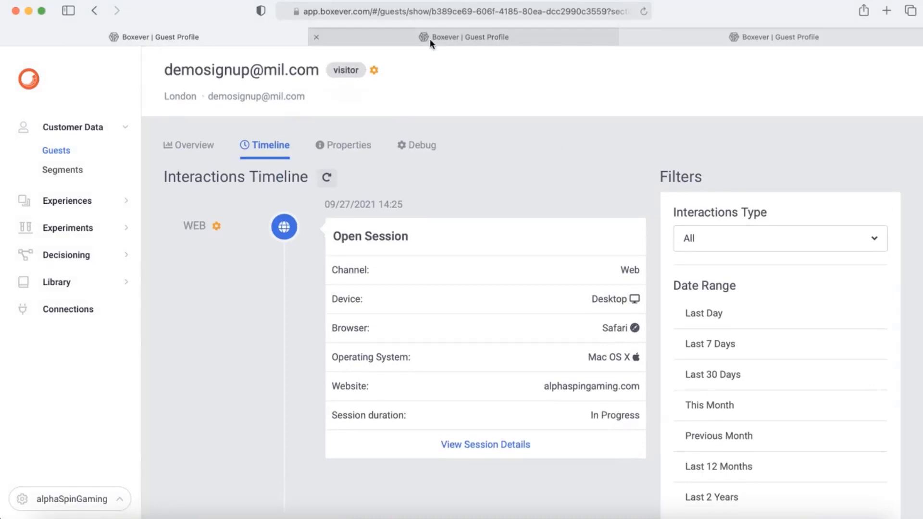
left_click(429, 39)
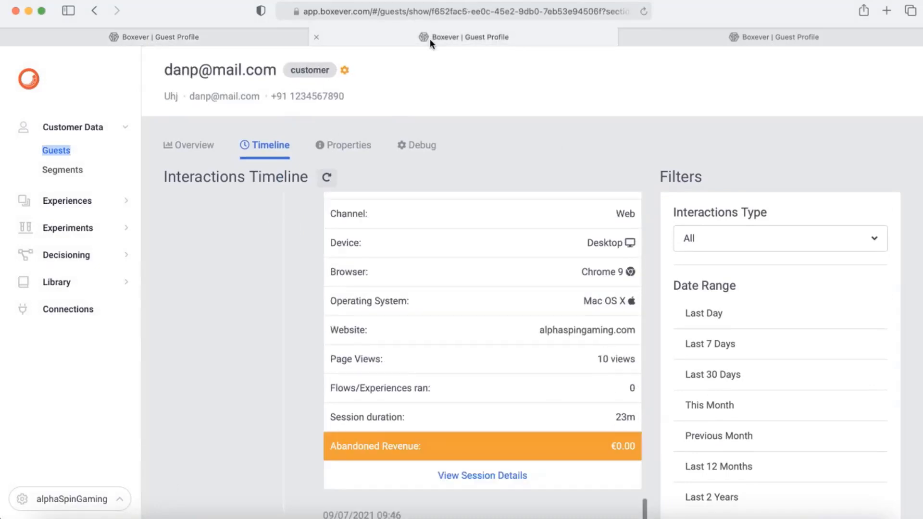
left_click(677, 41)
scroll(291, 247, "up", 3)
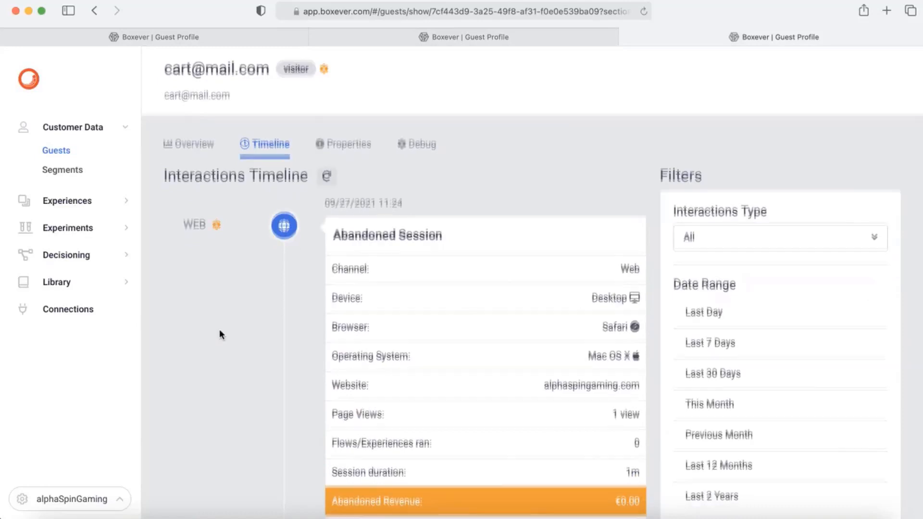
scroll(220, 329, "down", 2)
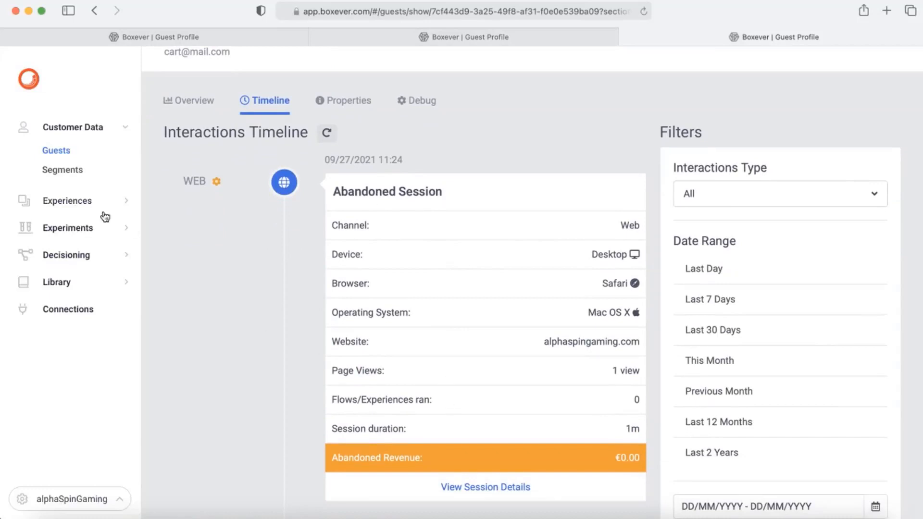
Step: Open the Abandoned cart web experience and view the Variant 1 - Sidebar template code
left_click(86, 200)
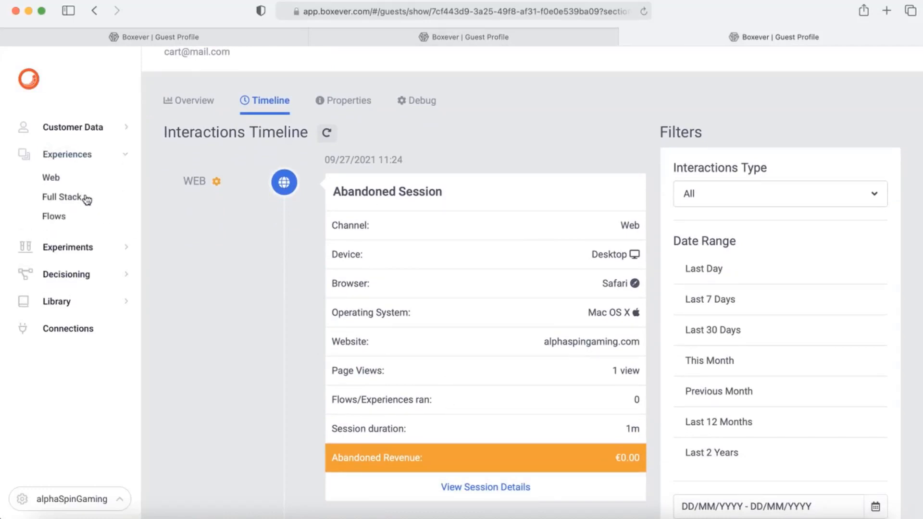
left_click(67, 181)
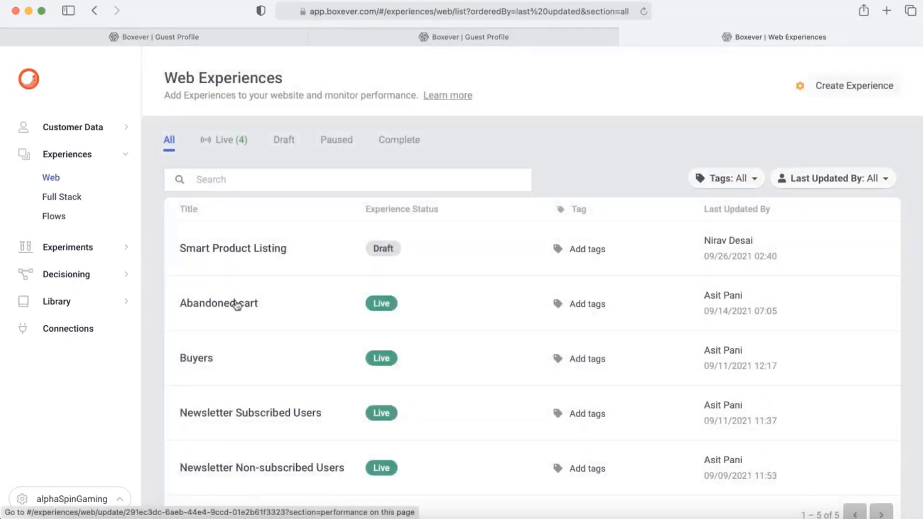
left_click(237, 305)
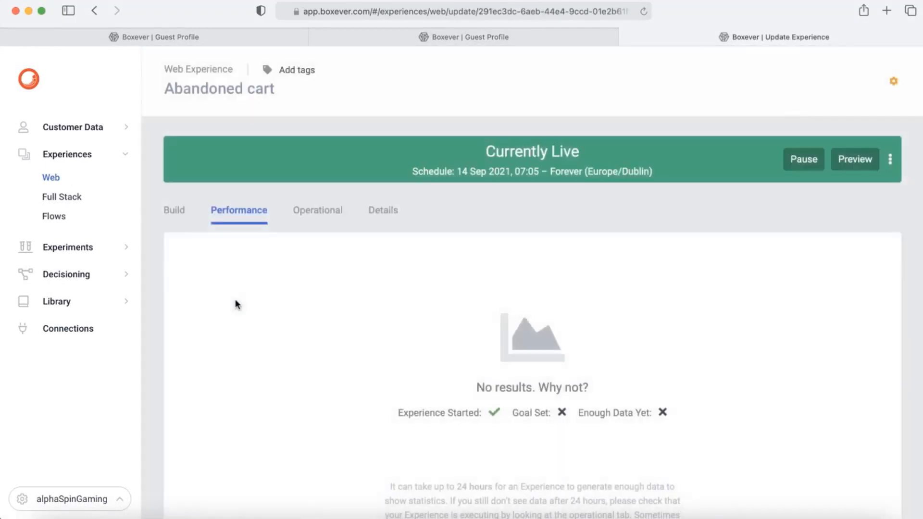
left_click(170, 211)
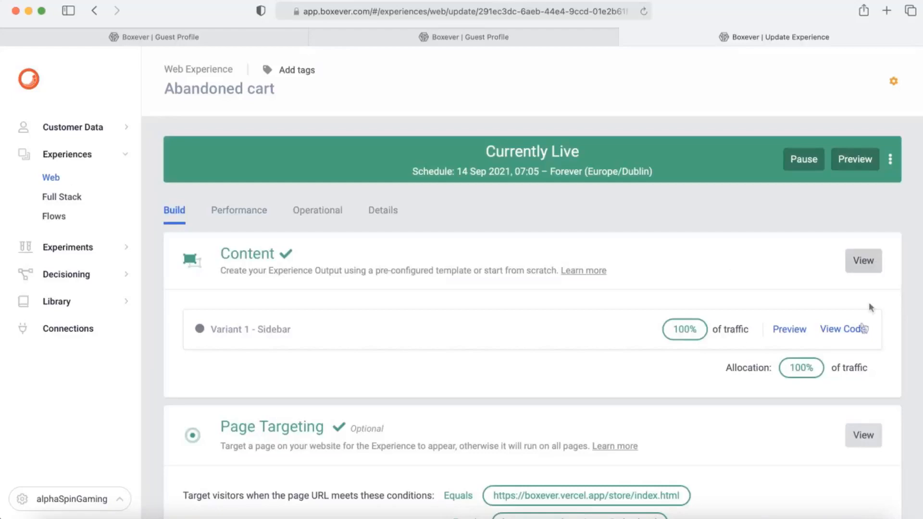
left_click(842, 330)
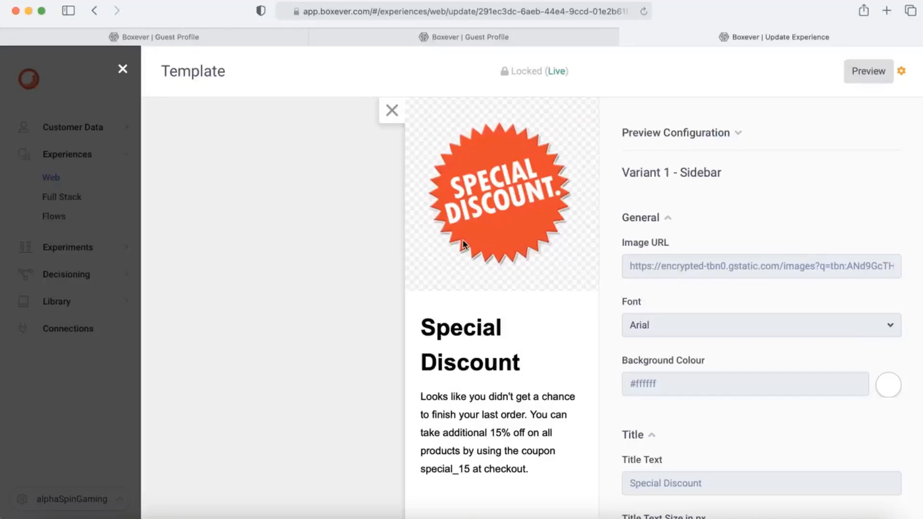
Step: Close the template and view the Audience section's Custom Real-Time Audience code
left_click(123, 70)
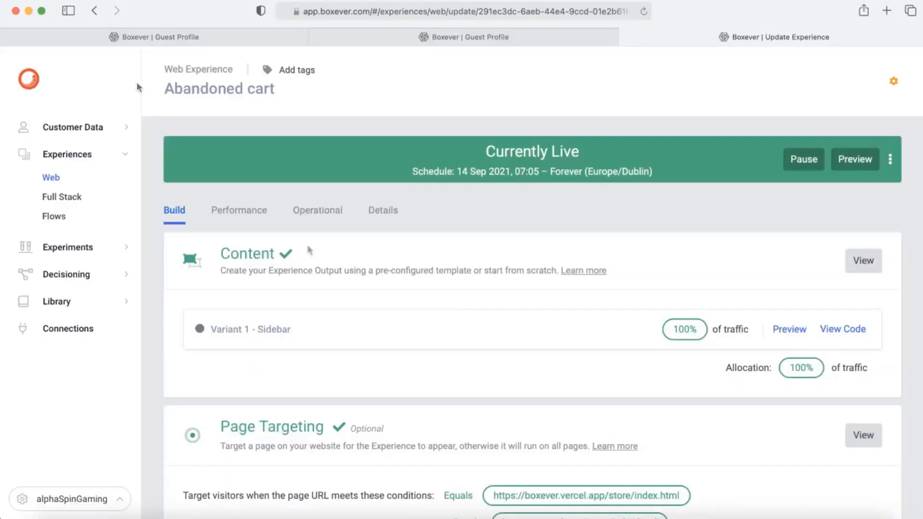
scroll(451, 345, "down", 10)
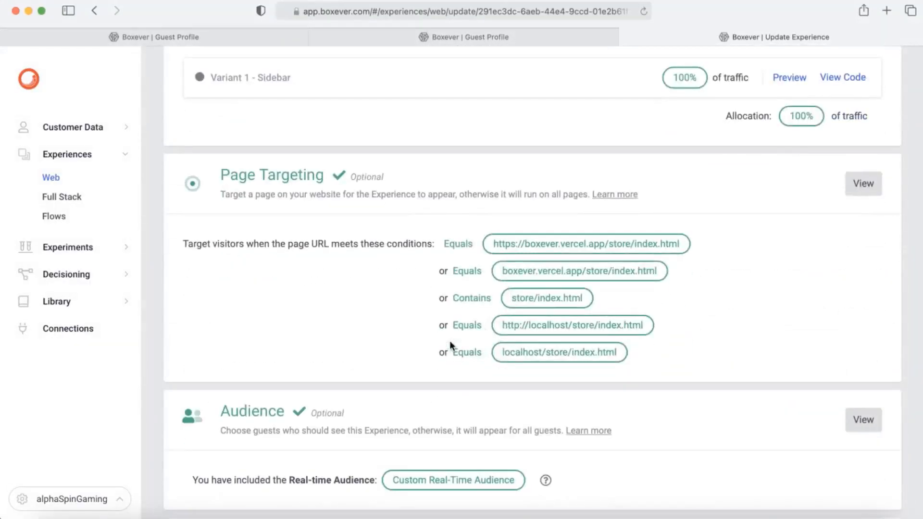
scroll(451, 345, "down", 1)
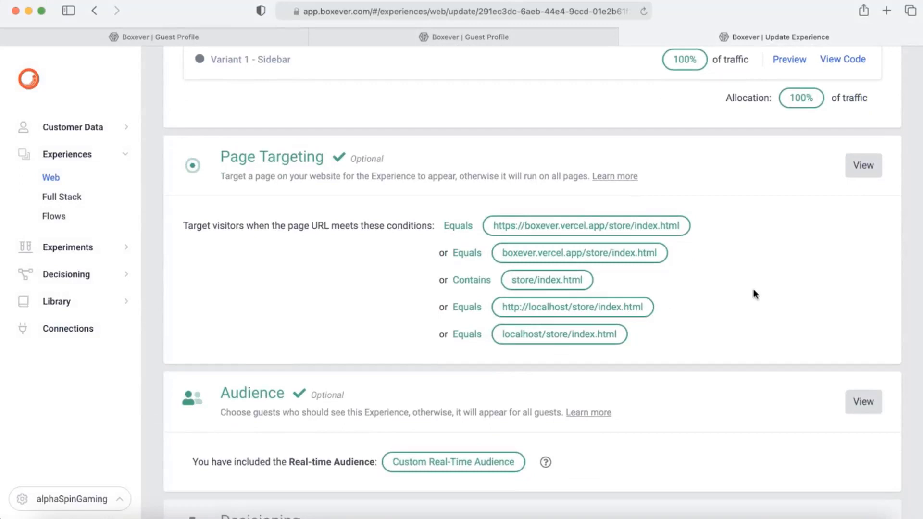
scroll(755, 294, "down", 3)
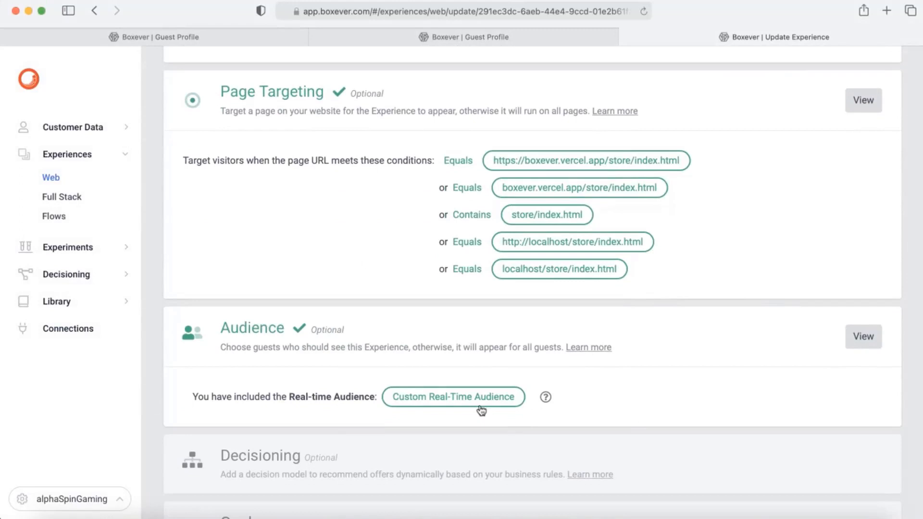
left_click(445, 401)
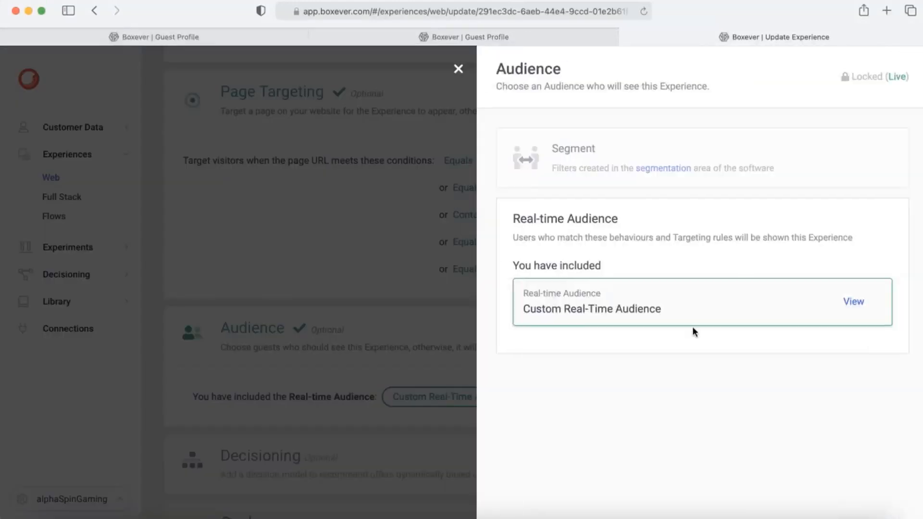
left_click(854, 302)
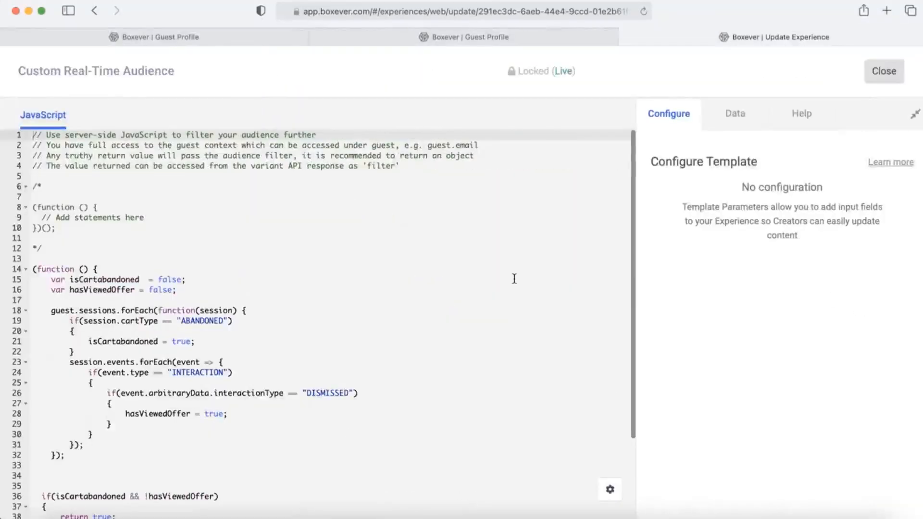
scroll(362, 284, "down", 1)
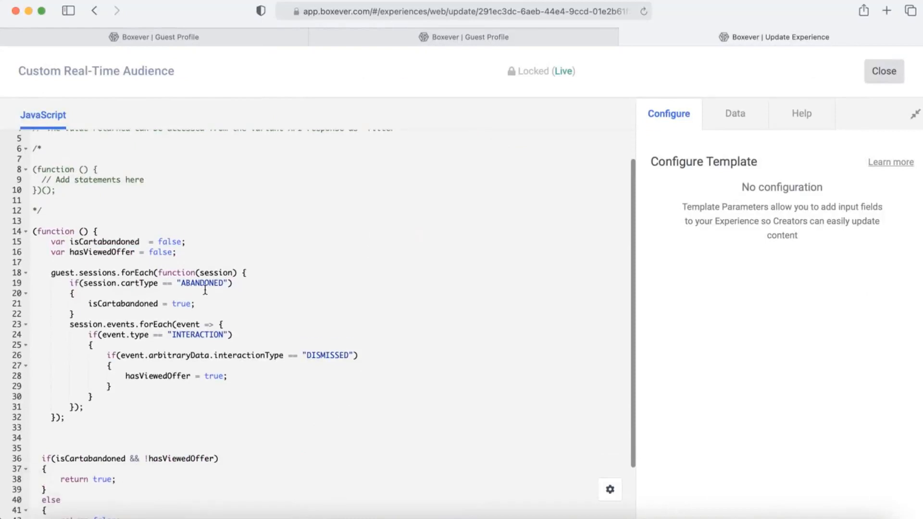